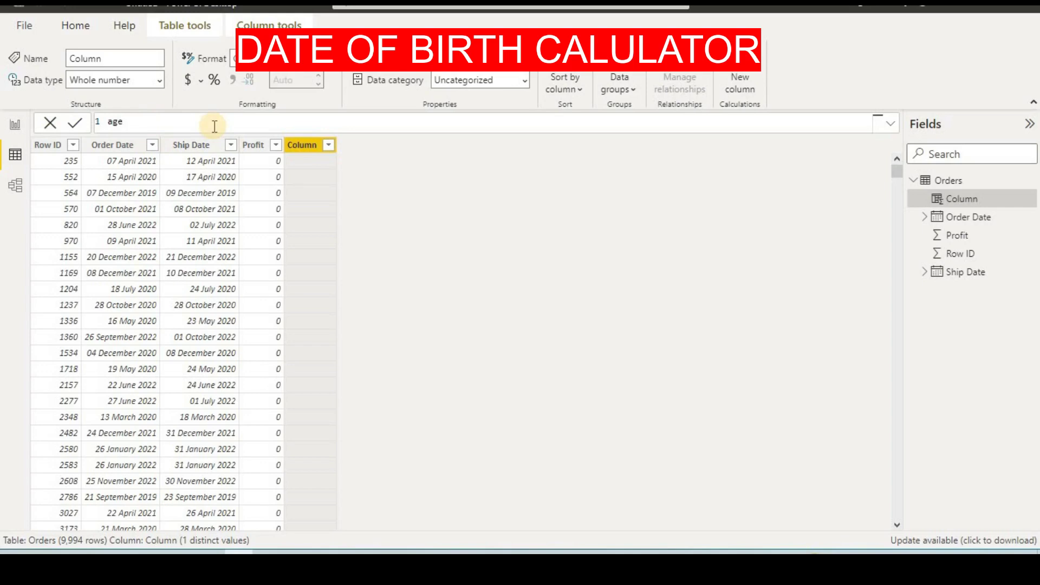
Name the new column "age emp" and begin its DATEDIFF formula with the date of birth as a DATE value for the first date.
type("emp =date")
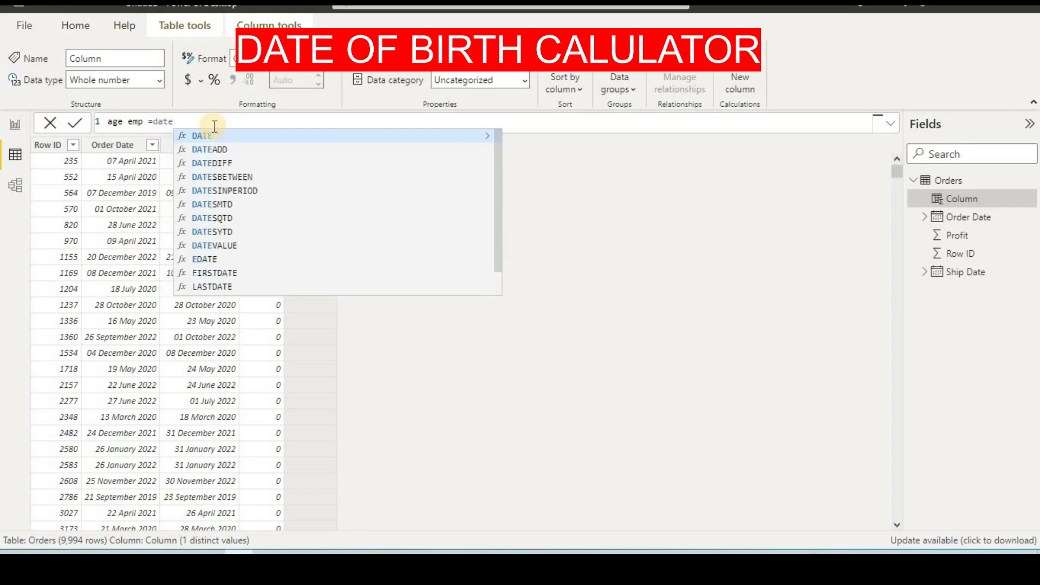
type("d")
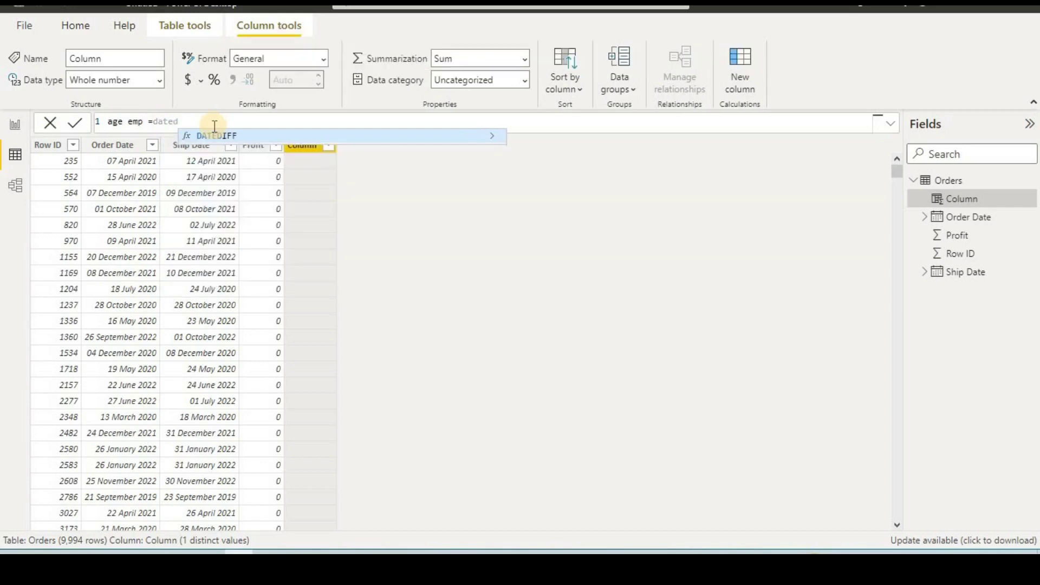
left_click(215, 136)
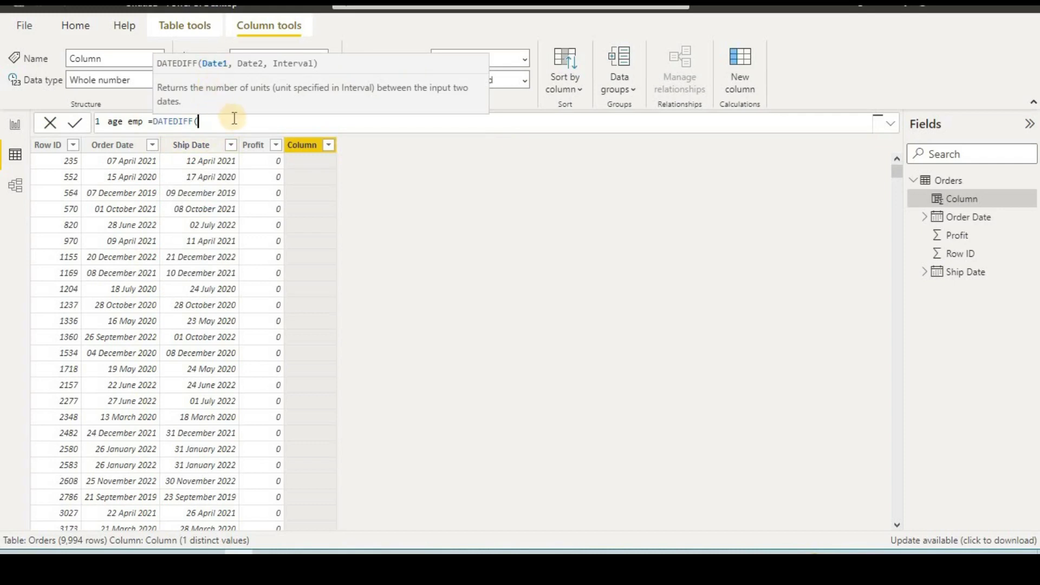
type("date")
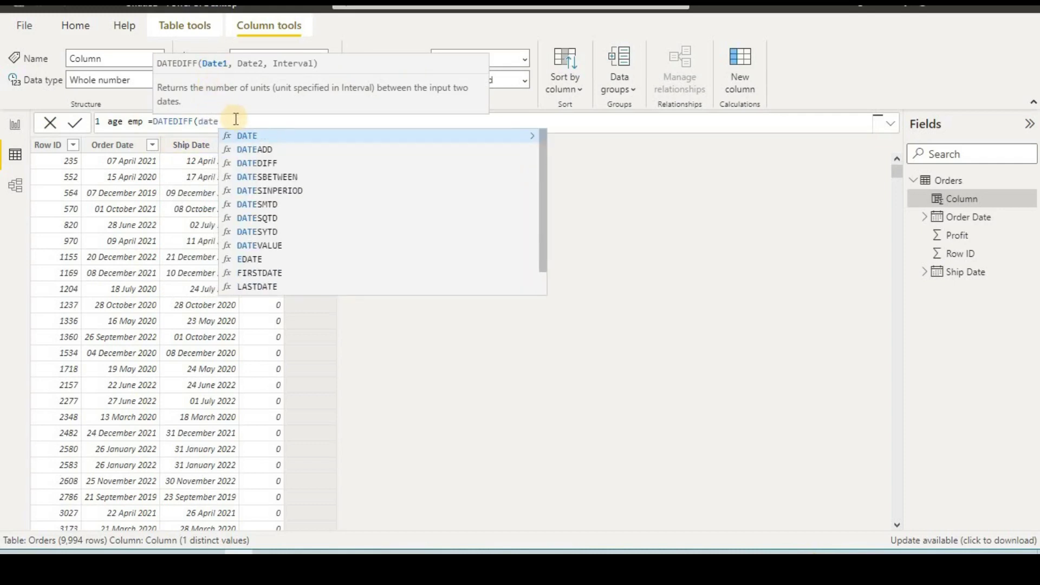
type("(")
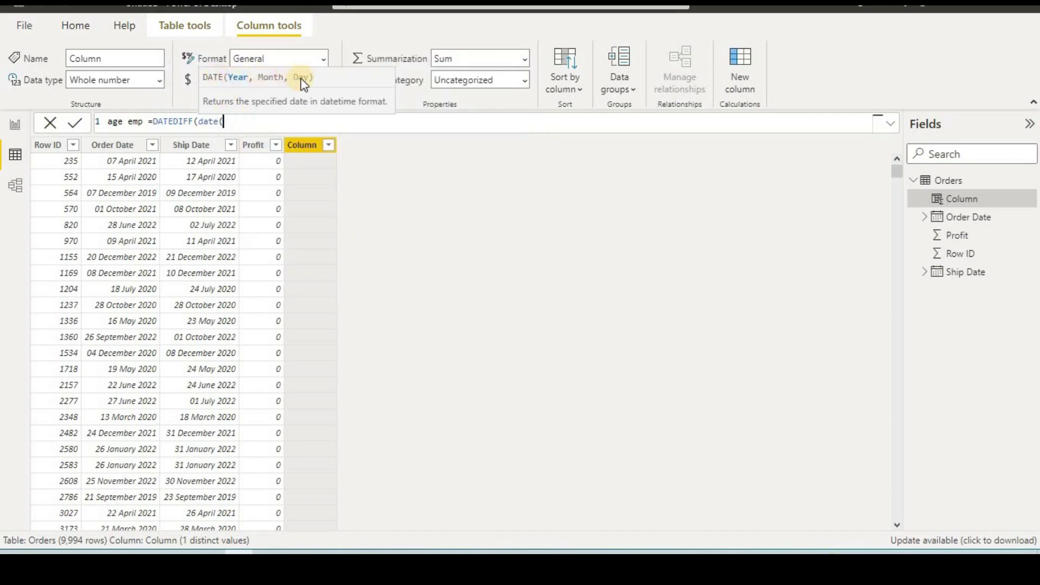
type("1996,")
type("04,07)")
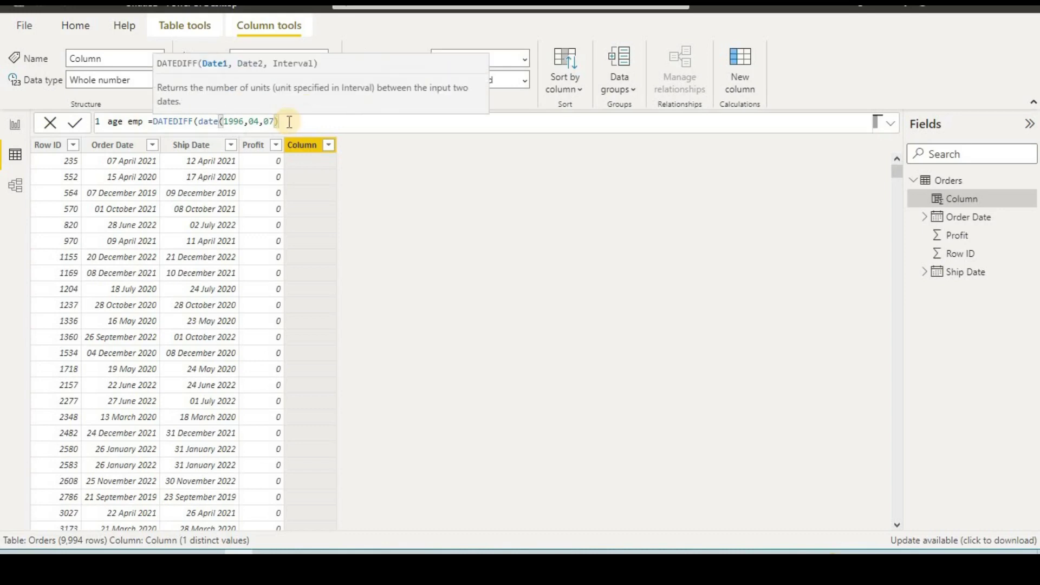
Complete the age emp formula with TODAY() as the second date and YEAR as the interval, and commit it.
type(",t")
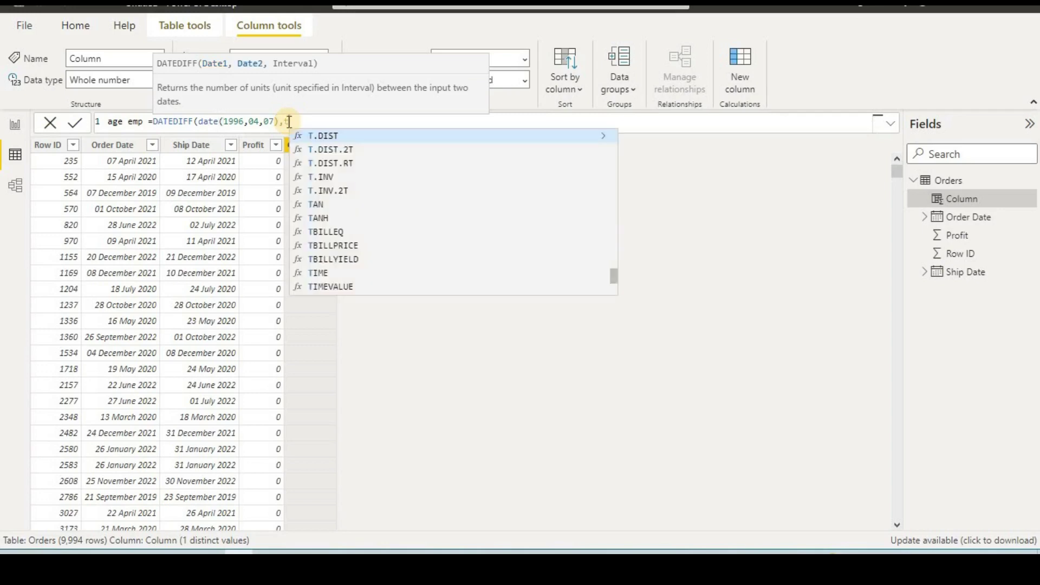
type("oday")
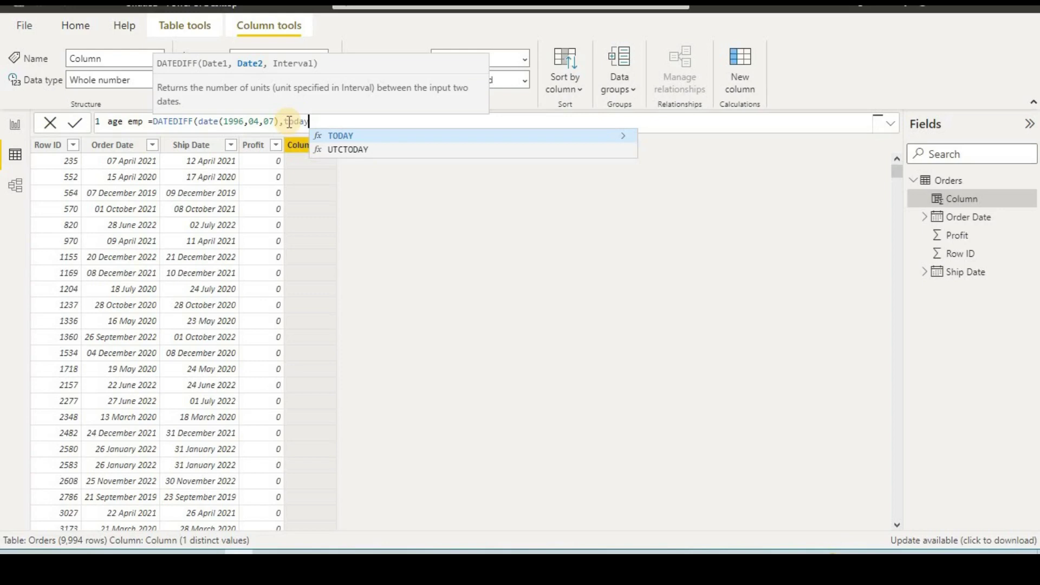
type("()")
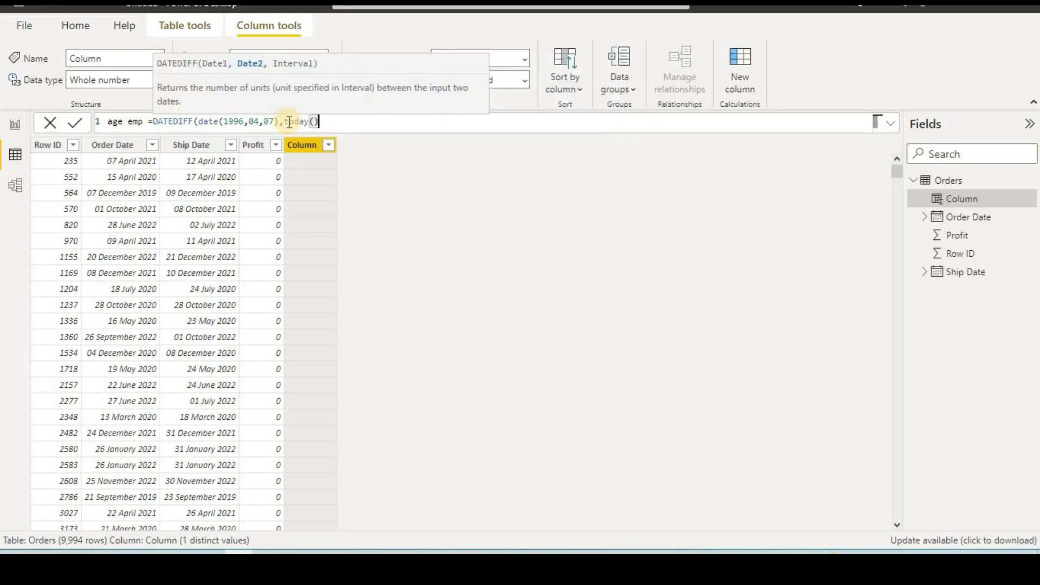
type(",year")
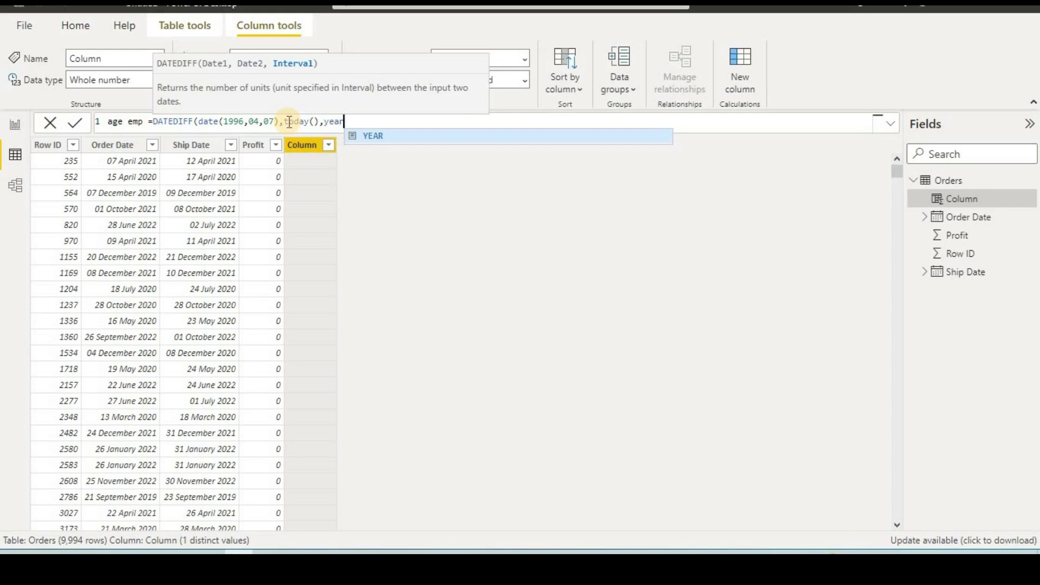
type(")")
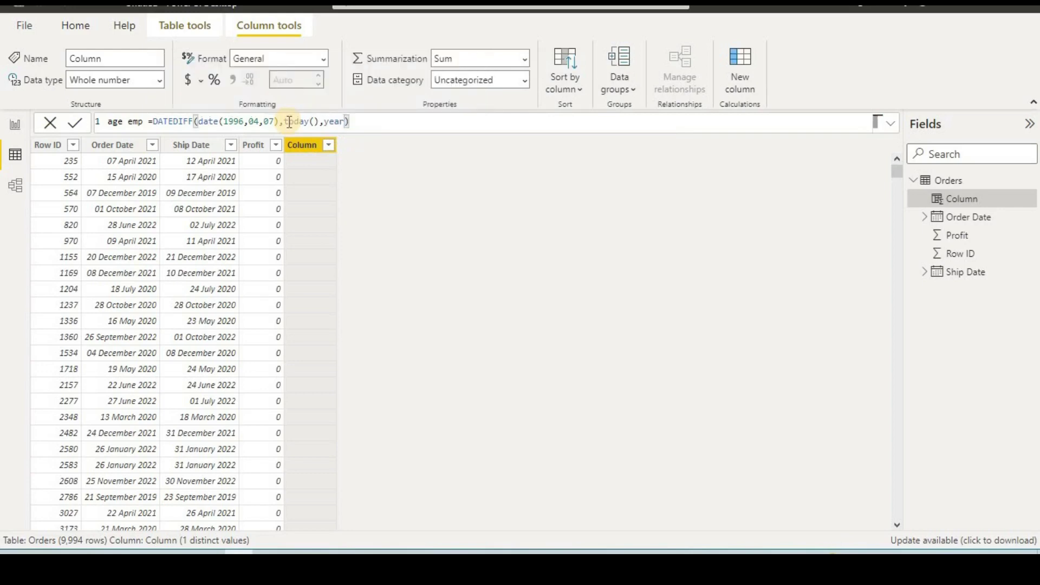
left_click(76, 123)
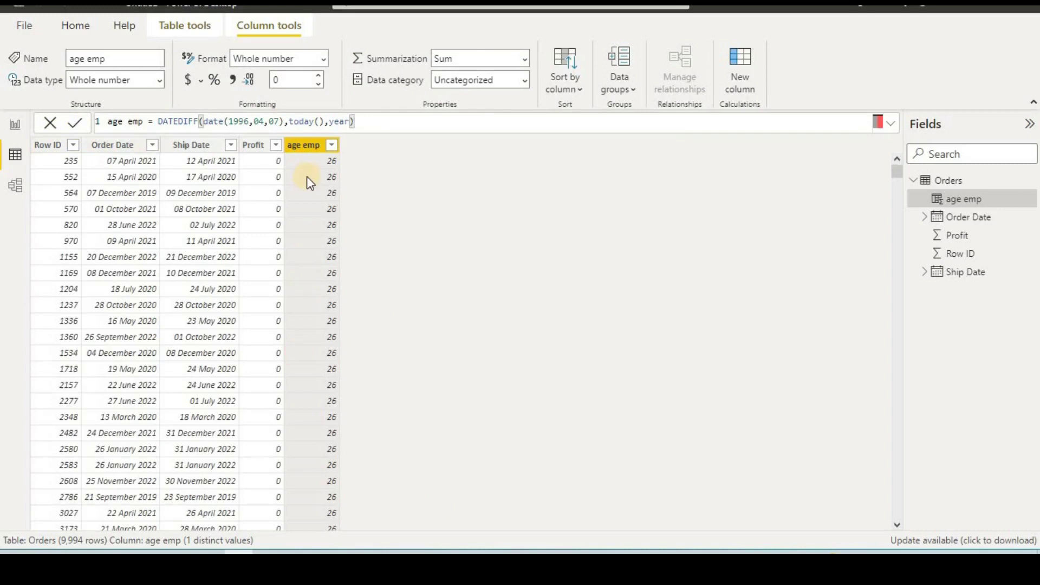
left_click(314, 167)
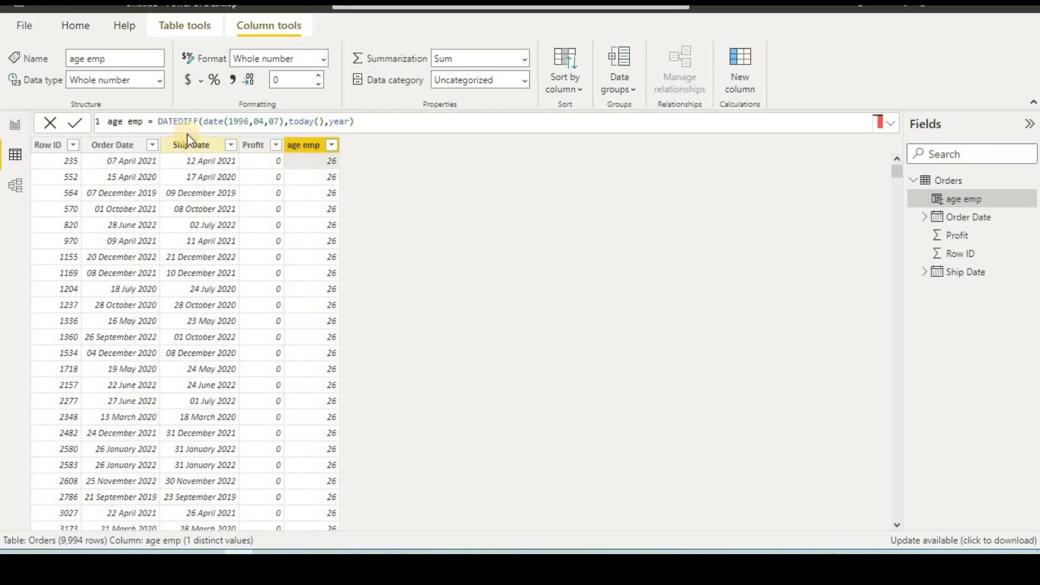
Add another calculated column to the Orders table named "add 7 days" and start its formula with the DATEADD function.
right_click(305, 156)
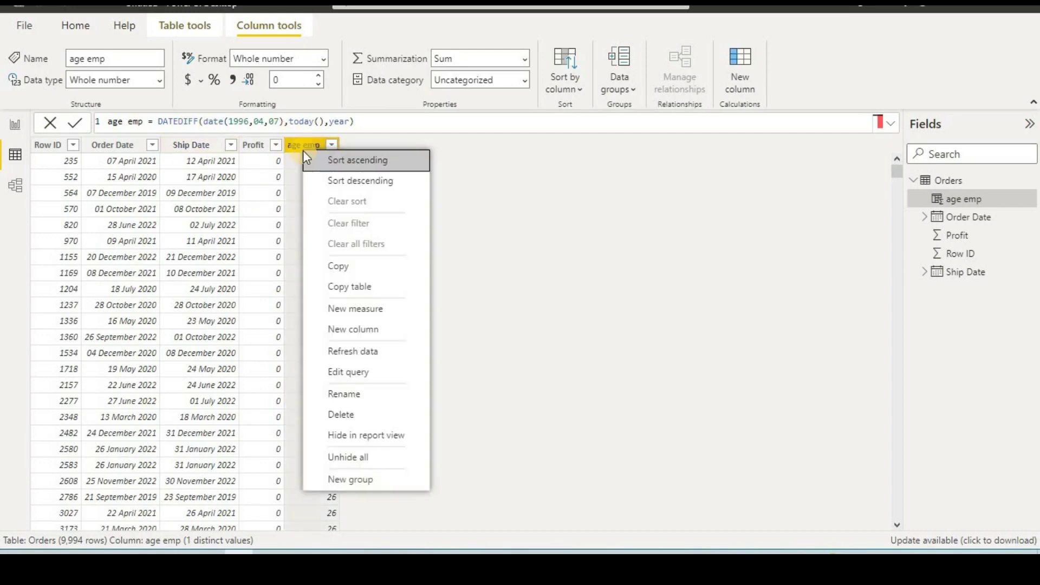
left_click(415, 142)
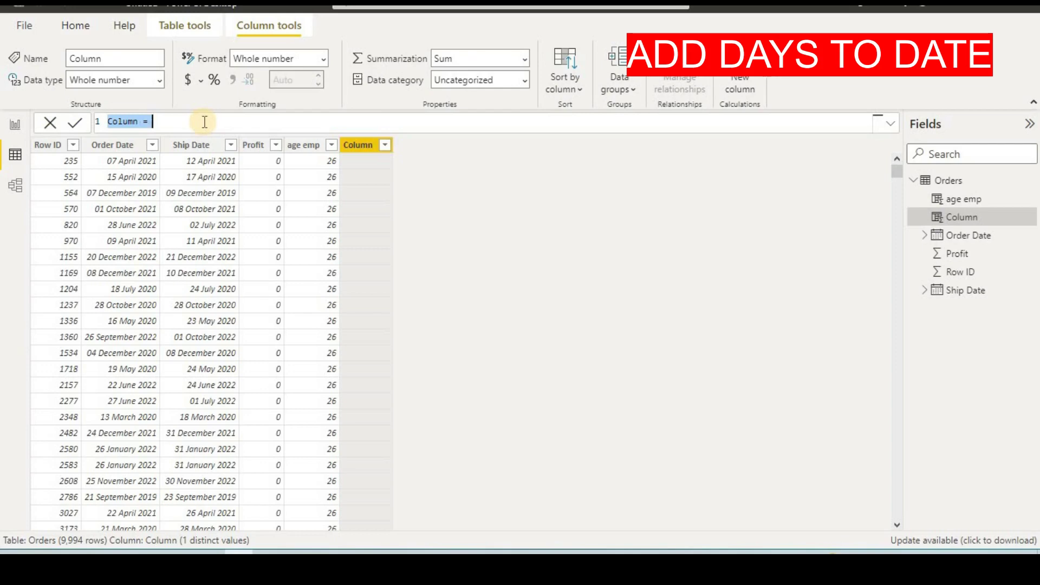
key("BackSpace")
type("add ")
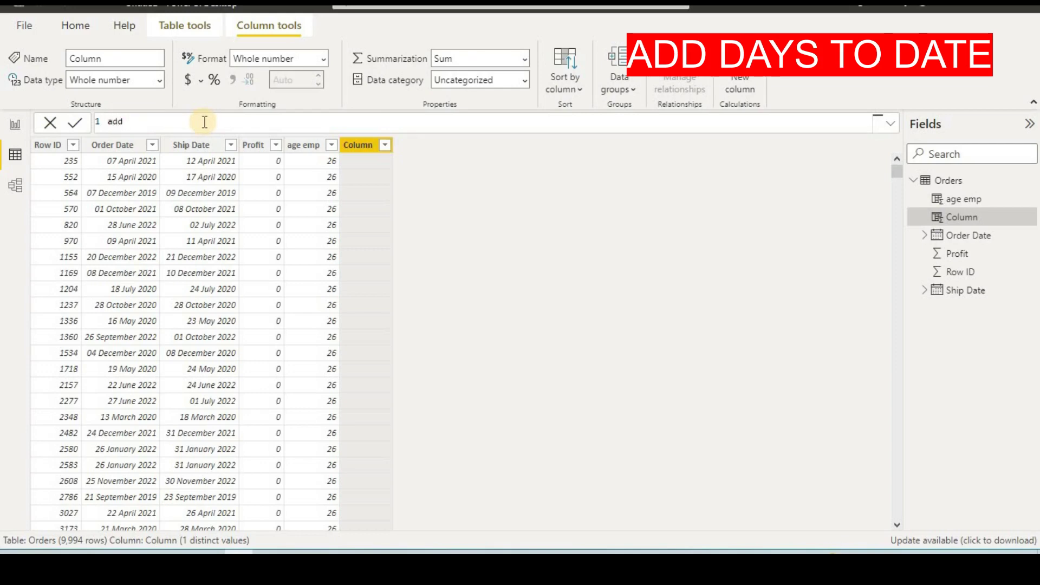
type("7 days")
type("=date")
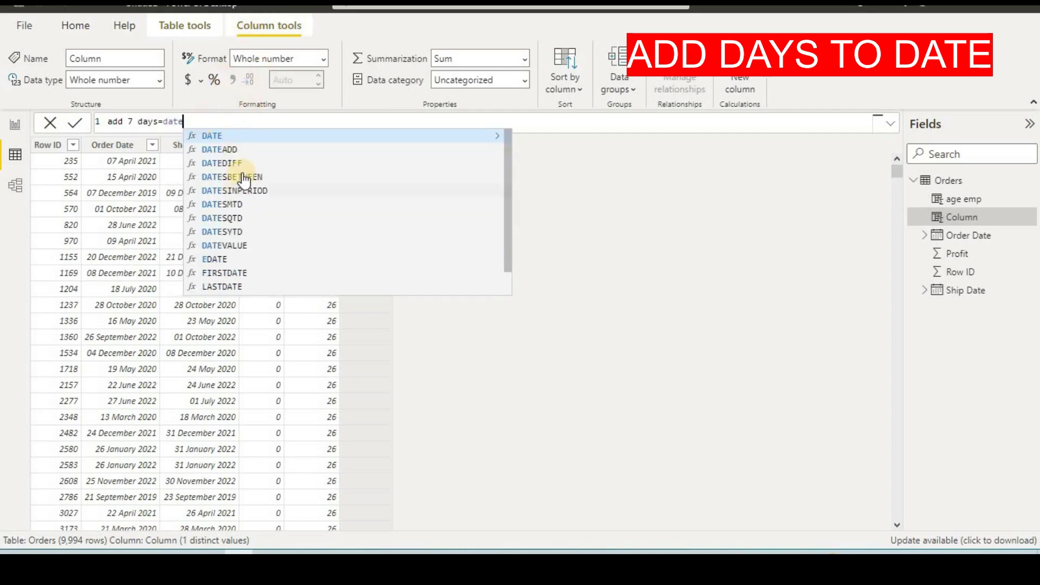
left_click(258, 150)
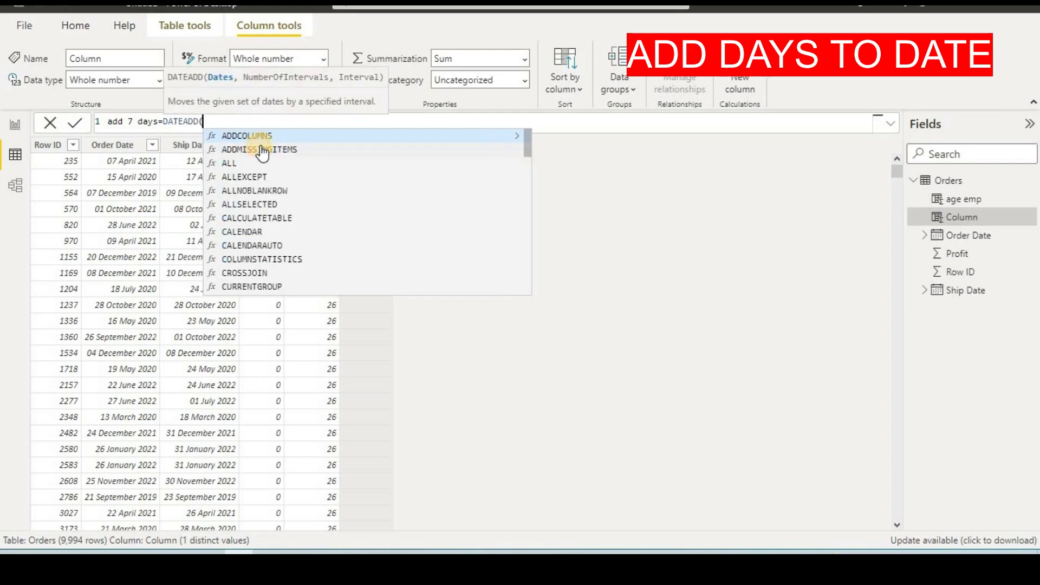
Use Orders[Order Date].[Date] as the dates argument of the DATEADD function.
type("date")
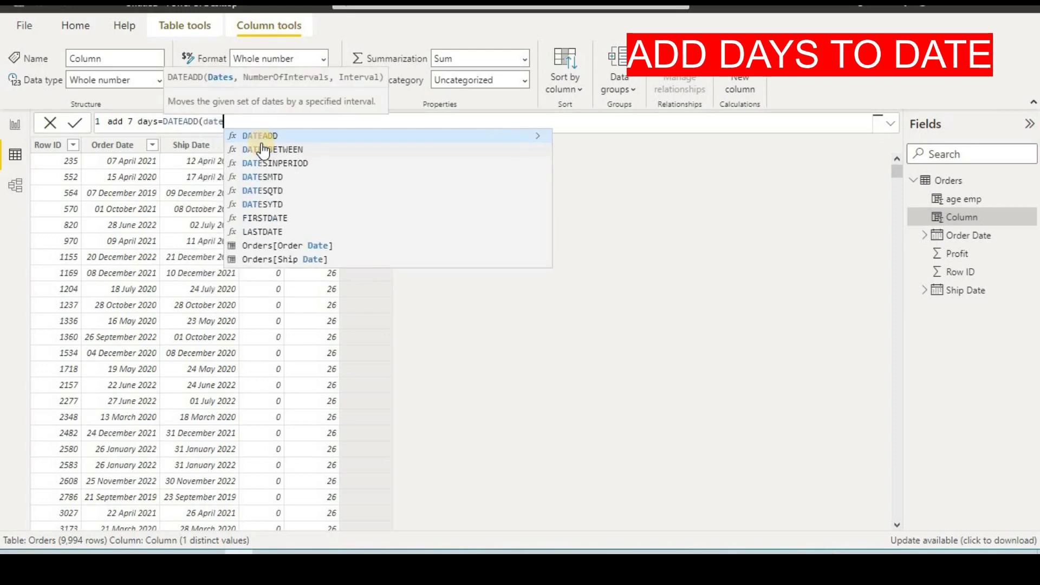
key("BackSpace")
key("BackSpace")
key("BackSpace")
key("BackSpace")
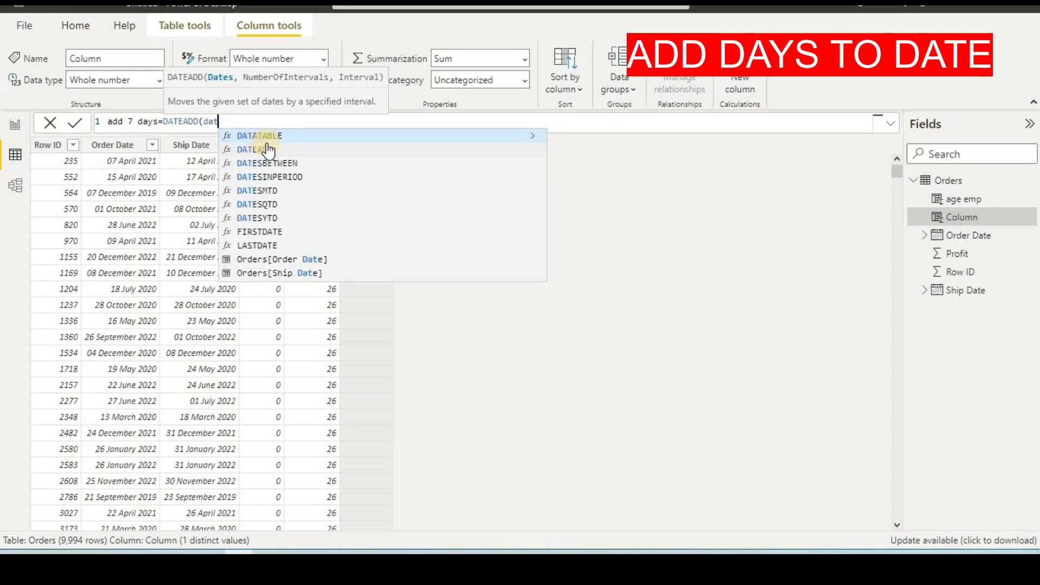
type("ord")
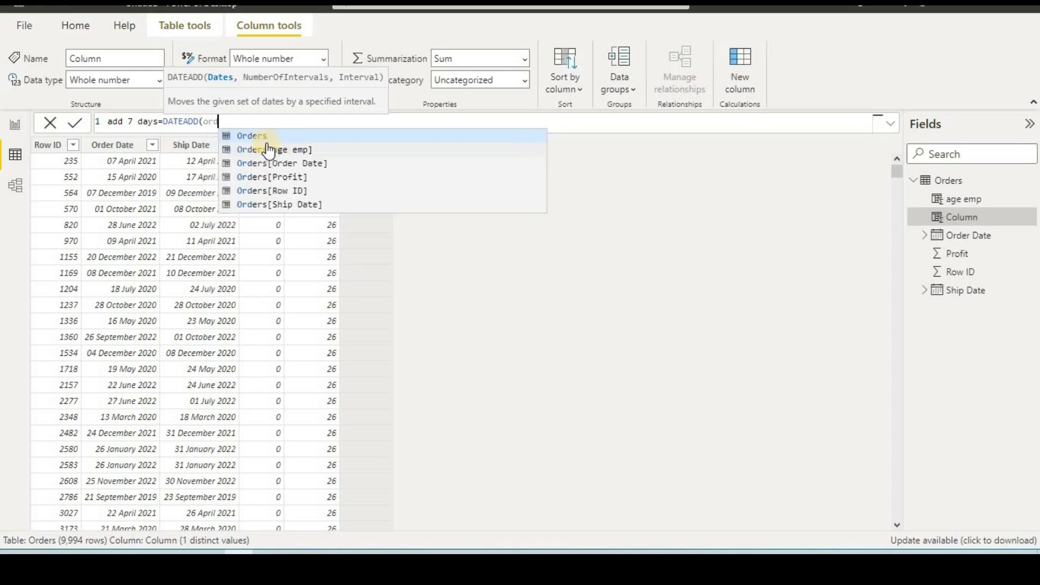
left_click(294, 163)
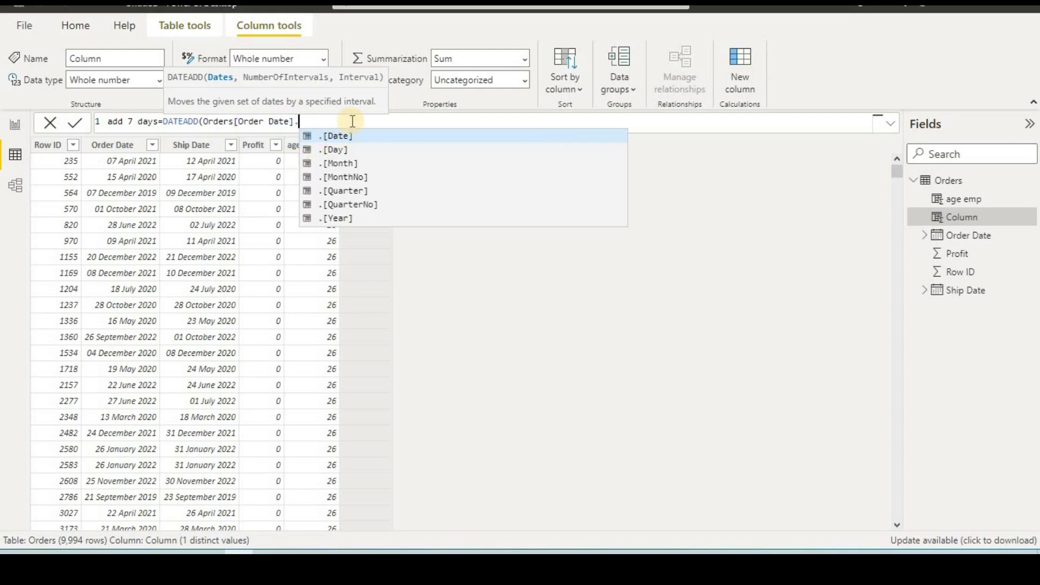
left_click(358, 136)
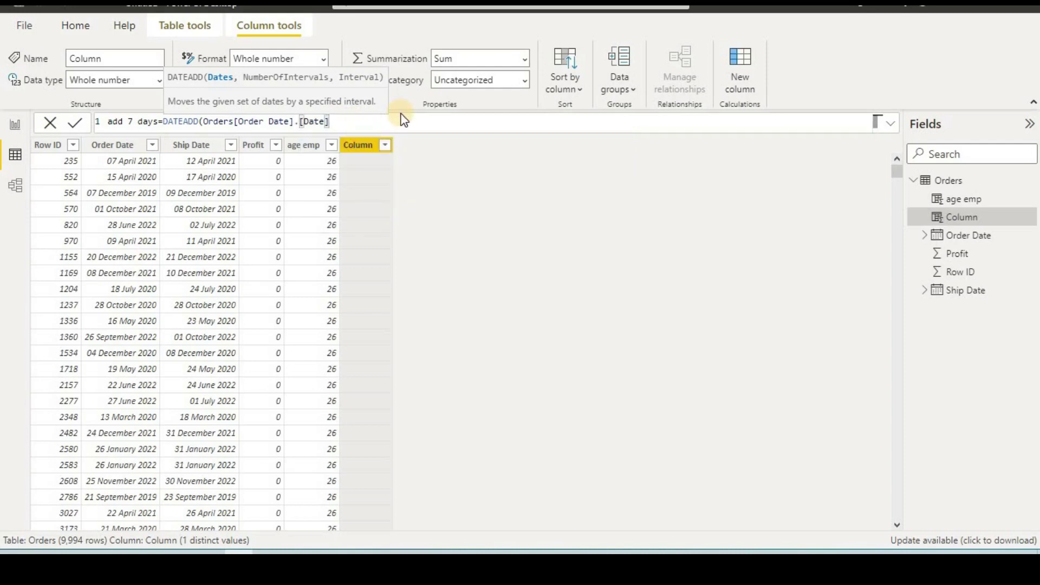
Set the DATEADD number of intervals to 7 and the interval to DAY, and commit the formula.
type(",")
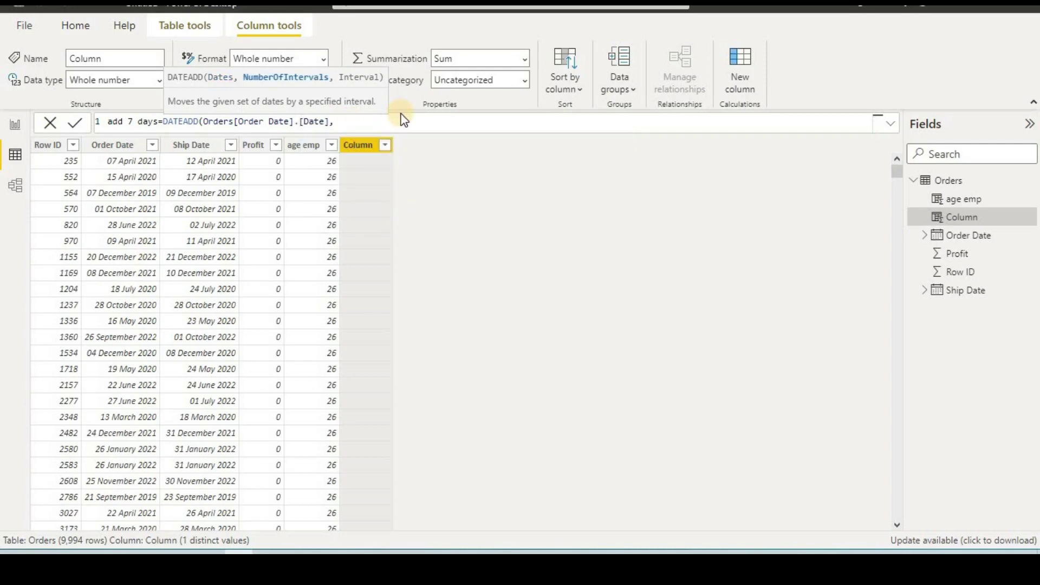
type("7,")
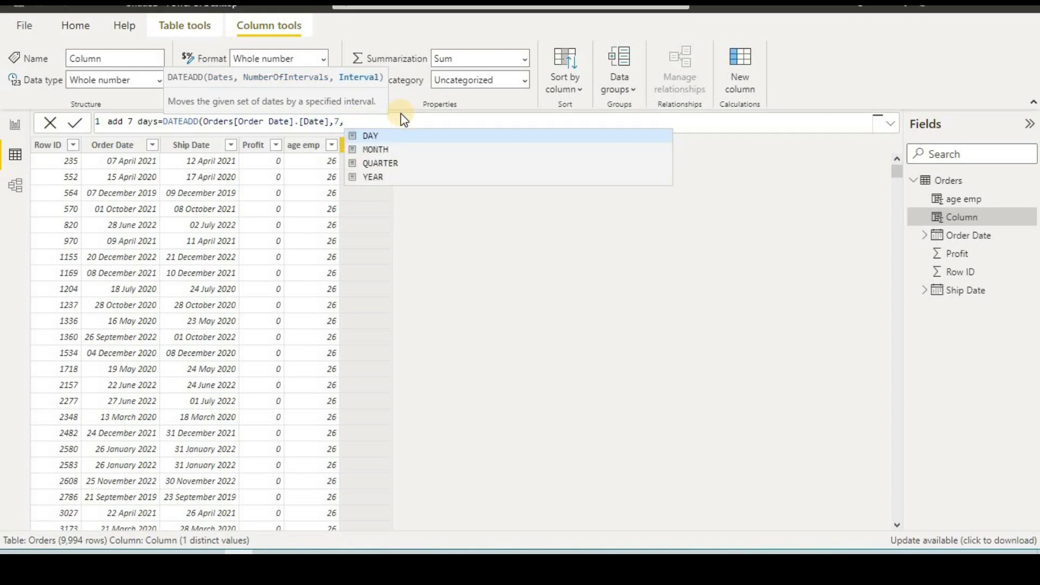
left_click(391, 139)
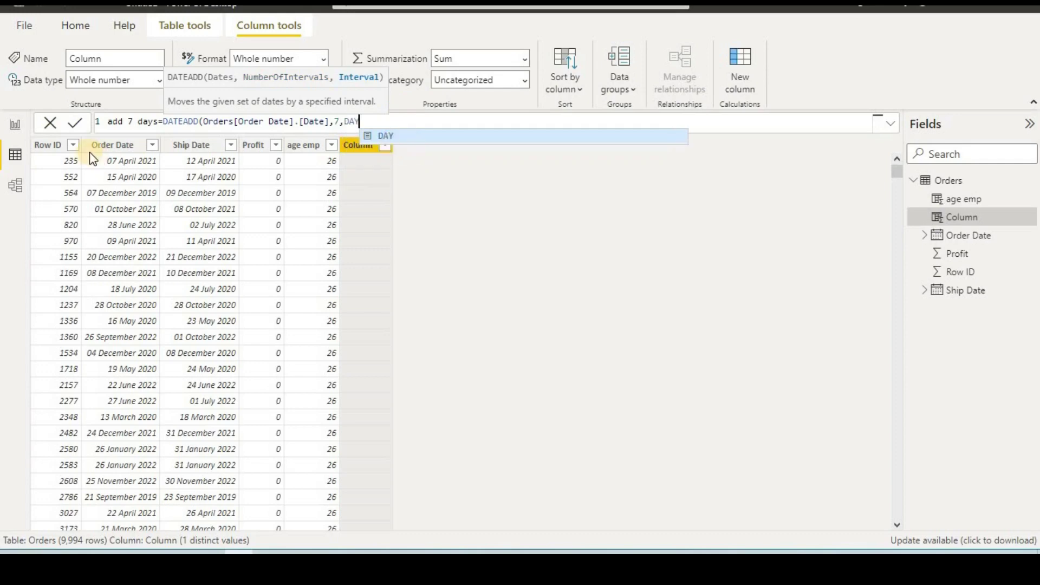
left_click(76, 134)
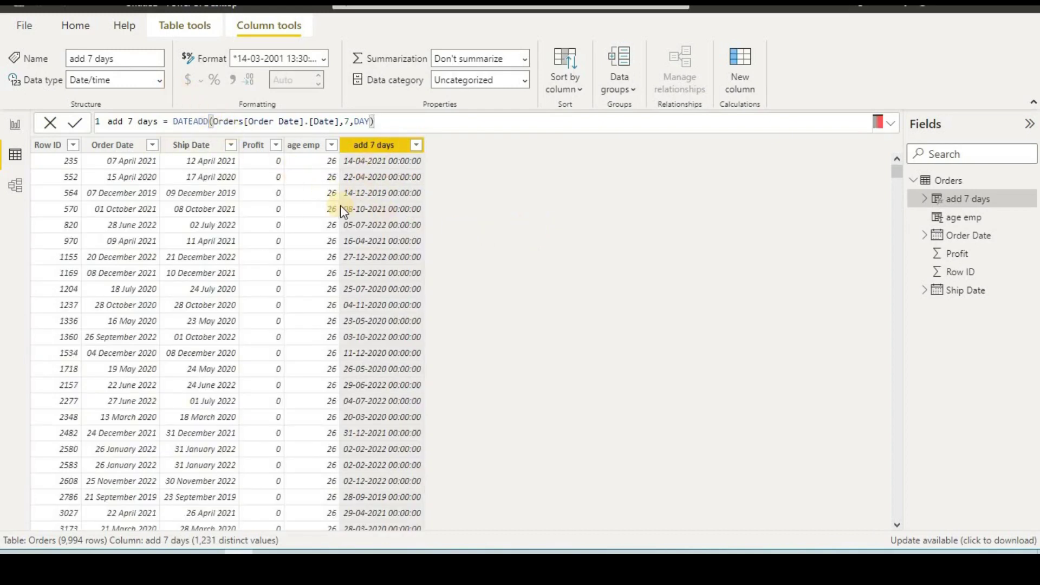
Change the data type of the add 7 days column to Date.
left_click(375, 146)
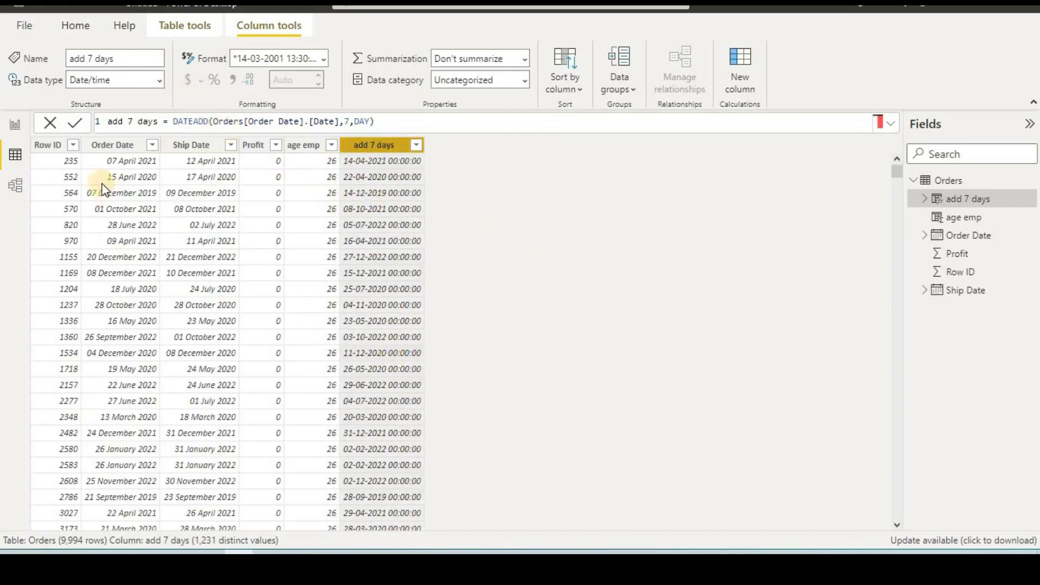
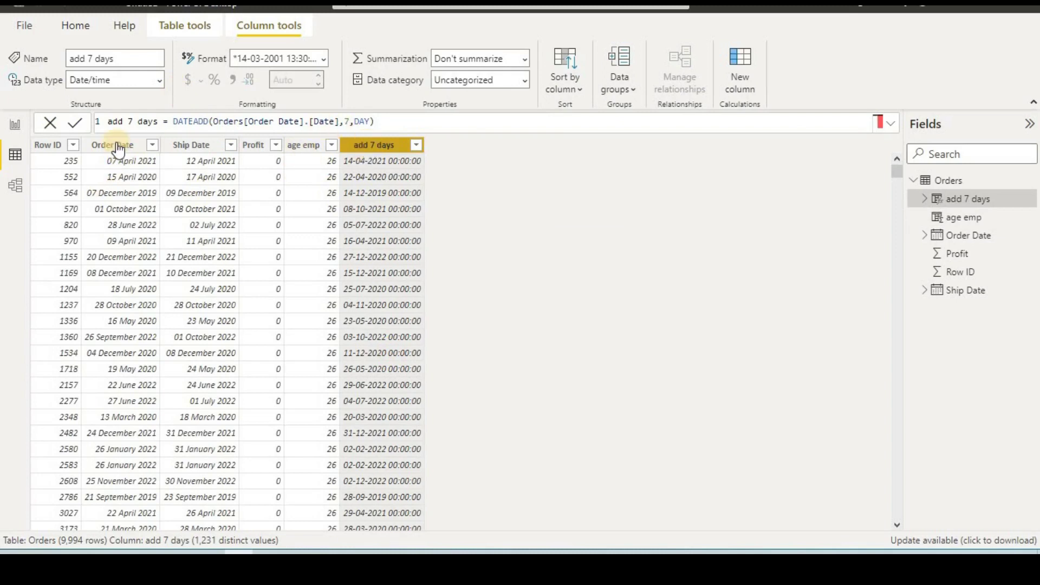
left_click(160, 80)
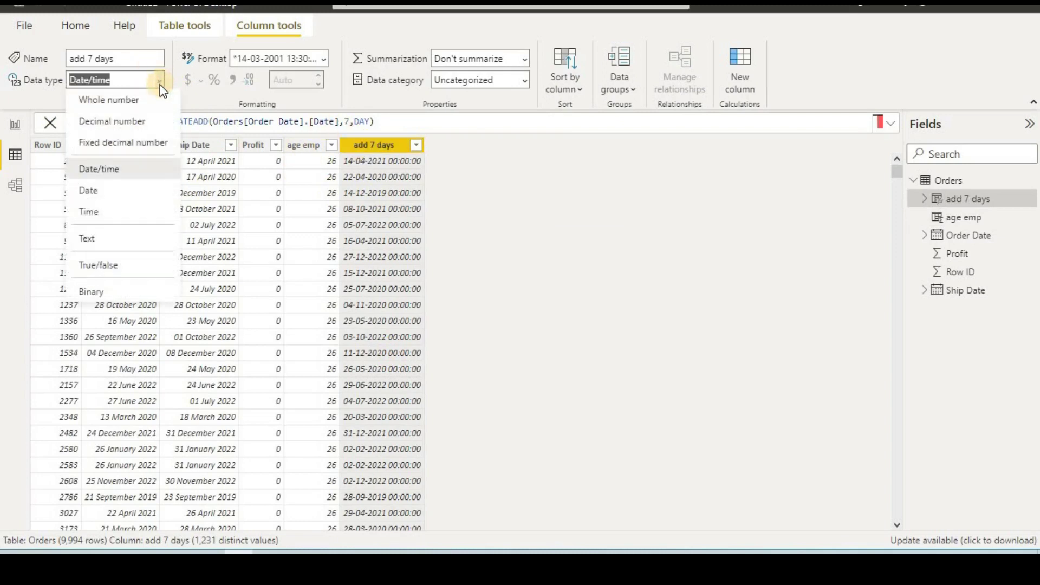
left_click(88, 190)
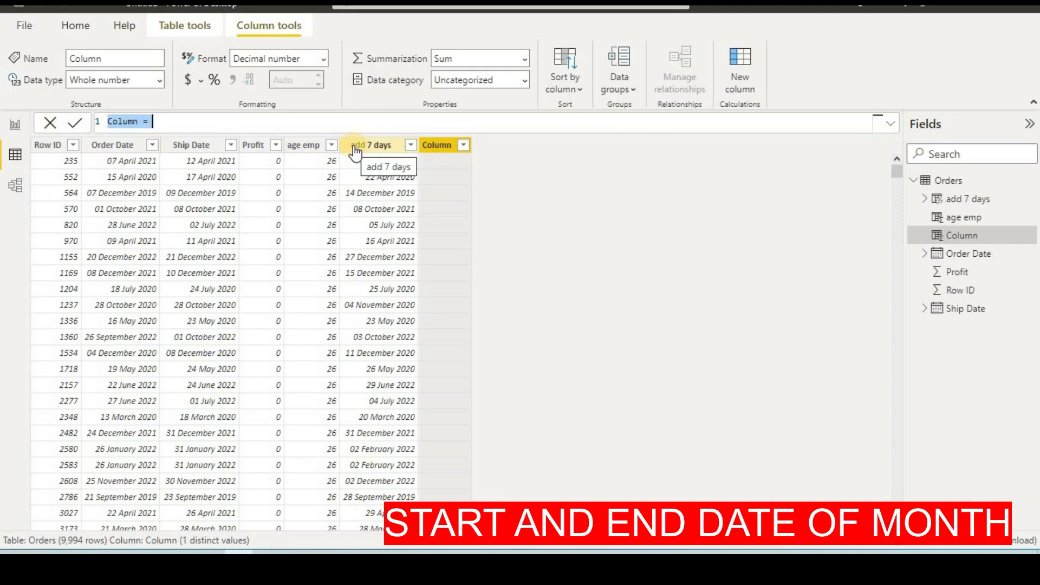
Name the new calculated column in the Orders table "start of month" and begin its formula with the STARTOFMONTH function.
key("BackSpace")
type("sart")
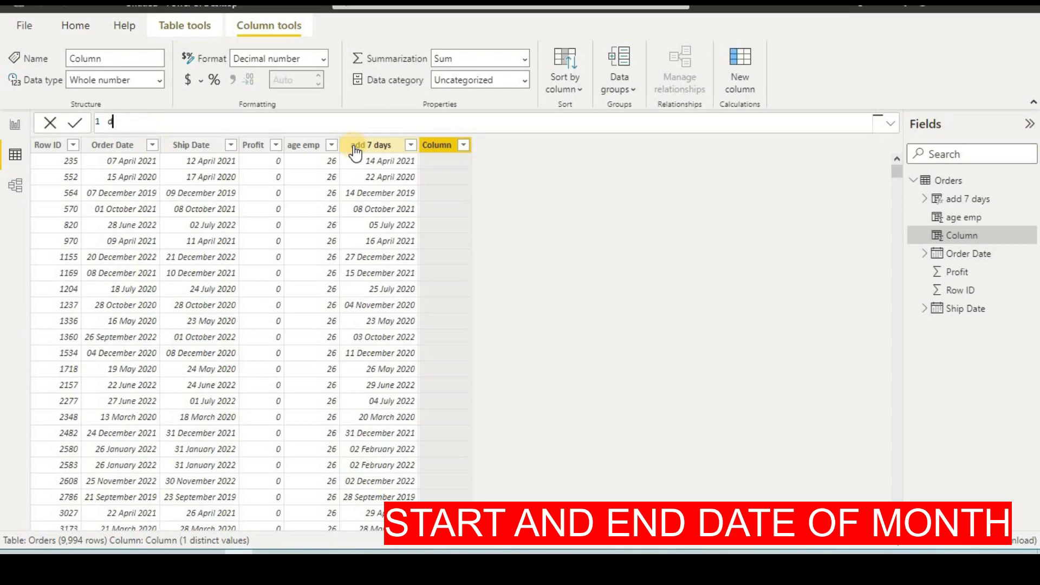
key("BackSpace")
key("BackSpace")
key("BackSpace")
type("tart of month =start")
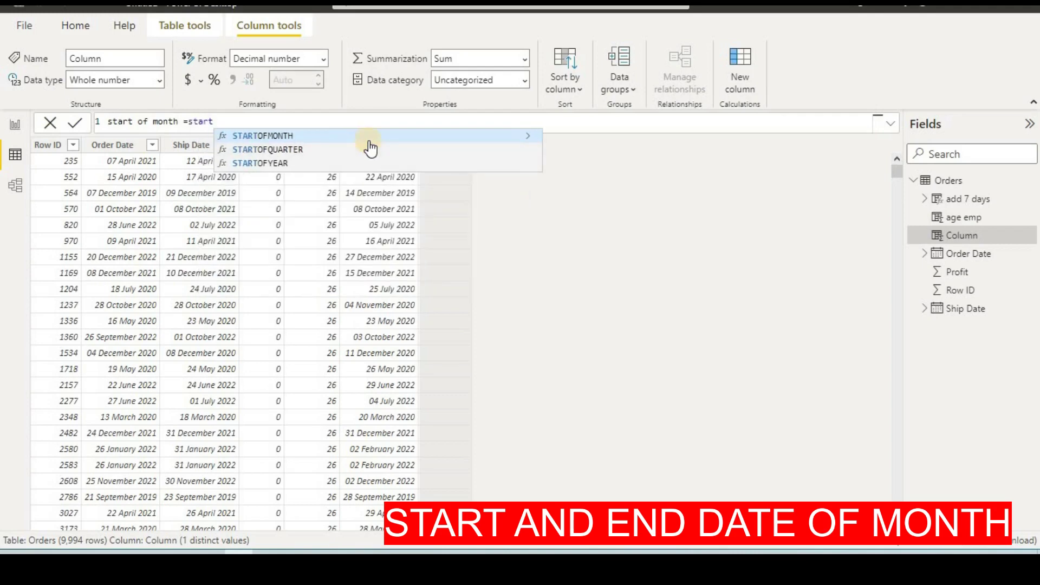
left_click(346, 138)
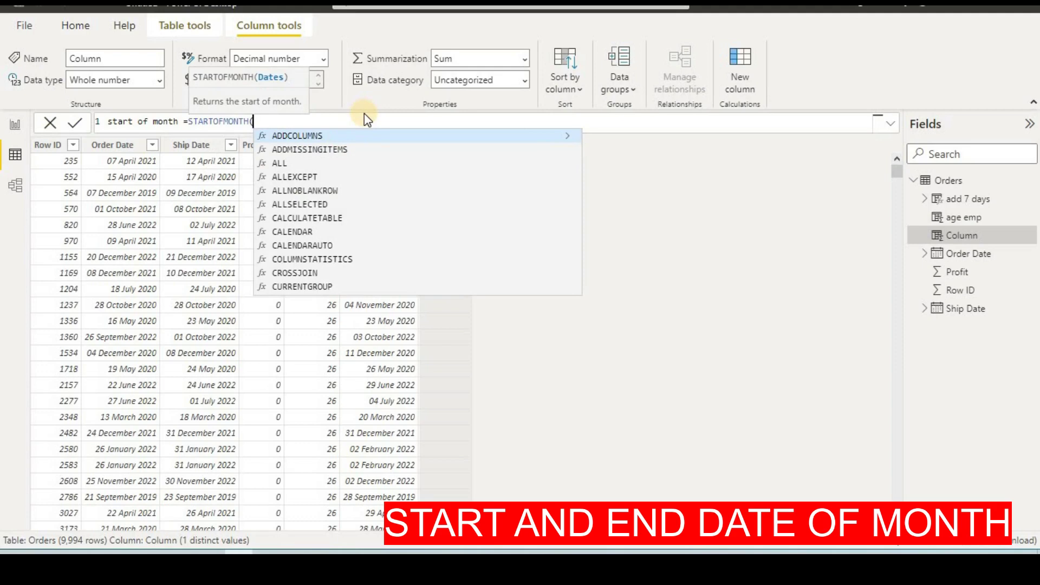
left_click(132, 161)
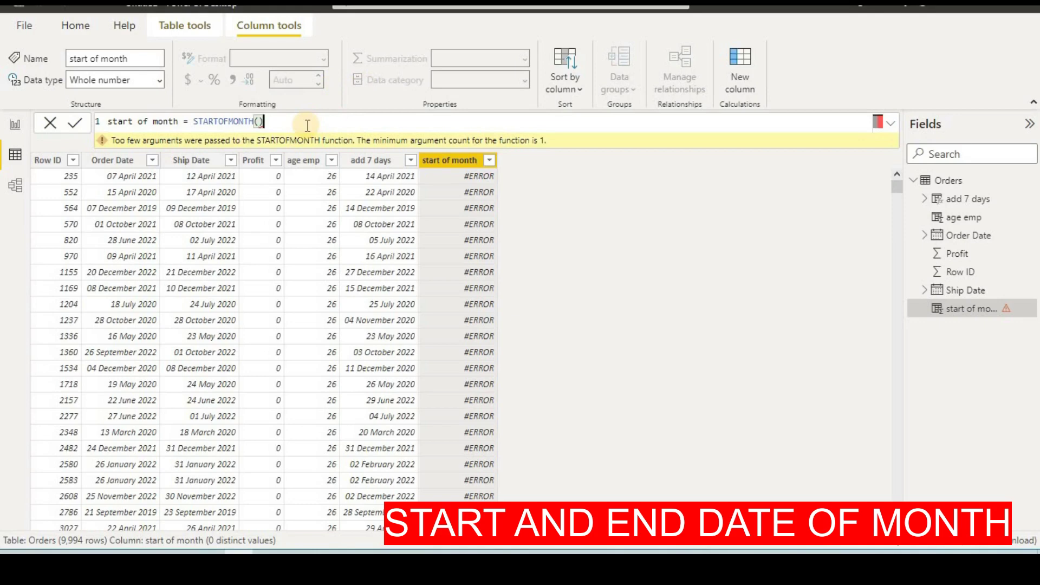
Use Orders[Order Date].[Date] as the STARTOFMONTH argument, commit the formula, and change the start of month column's data type to Date.
key("BackSpace")
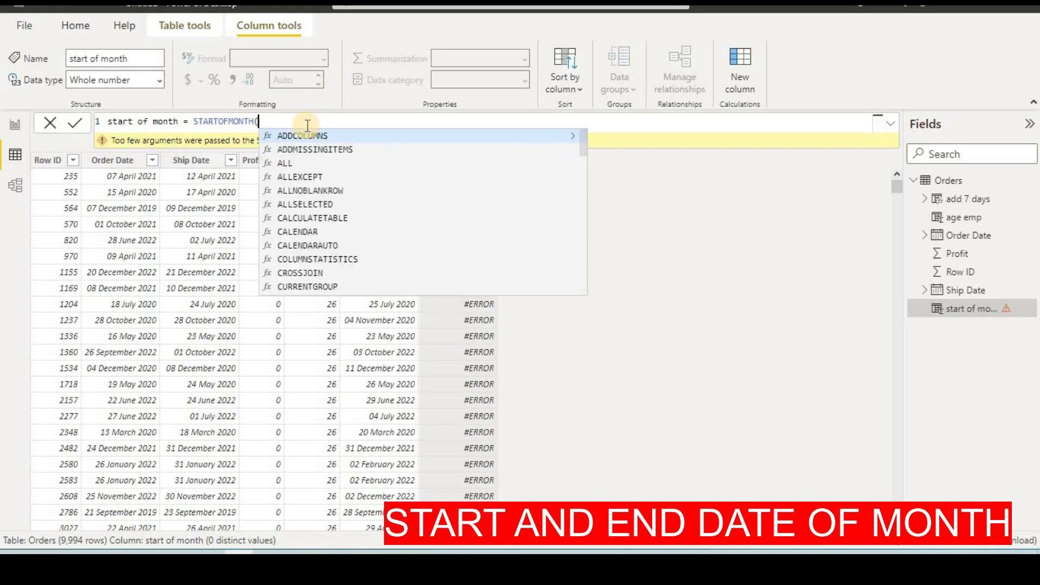
type("order")
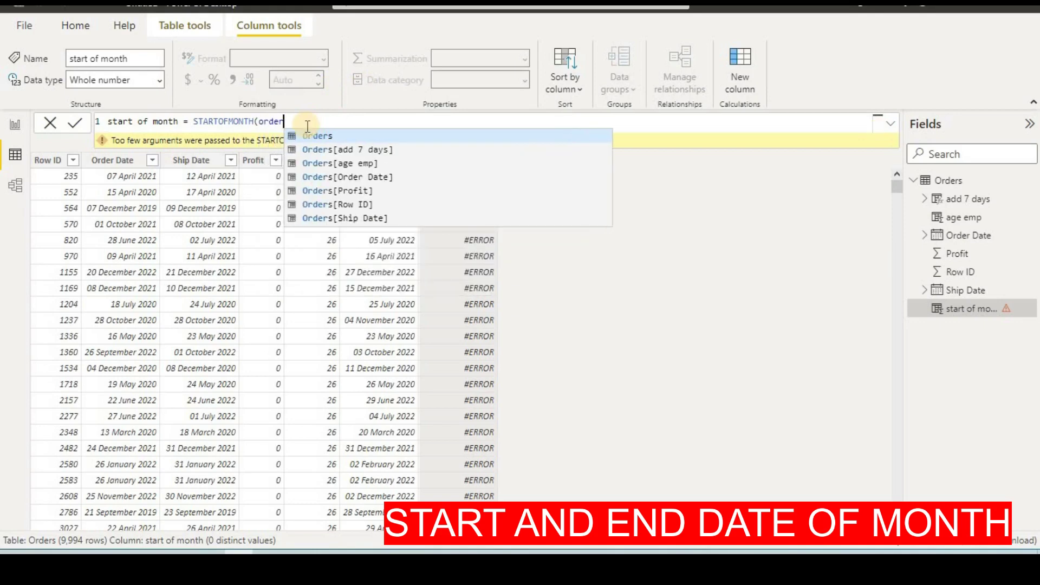
left_click(338, 178)
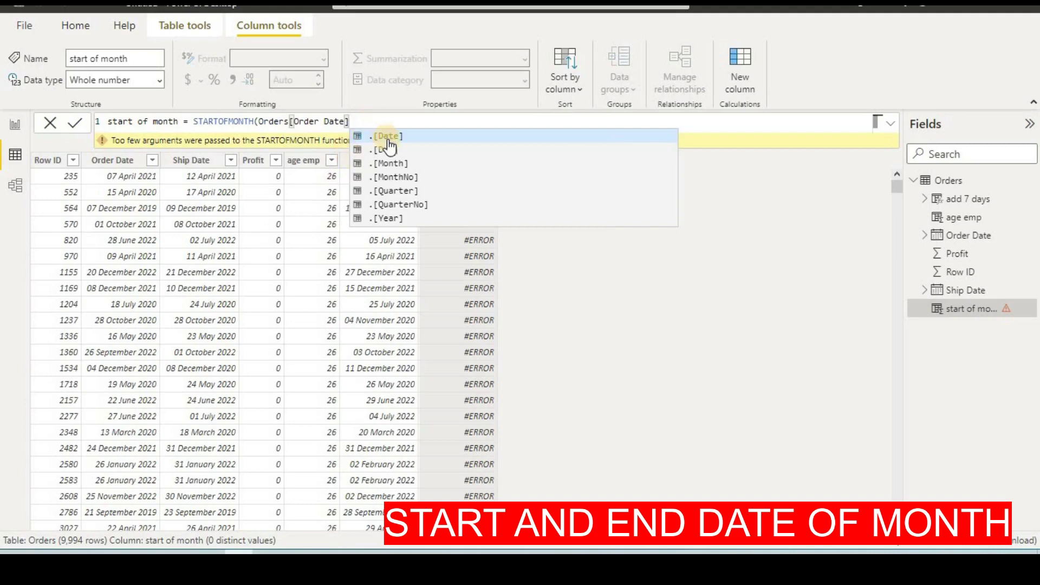
left_click(385, 136)
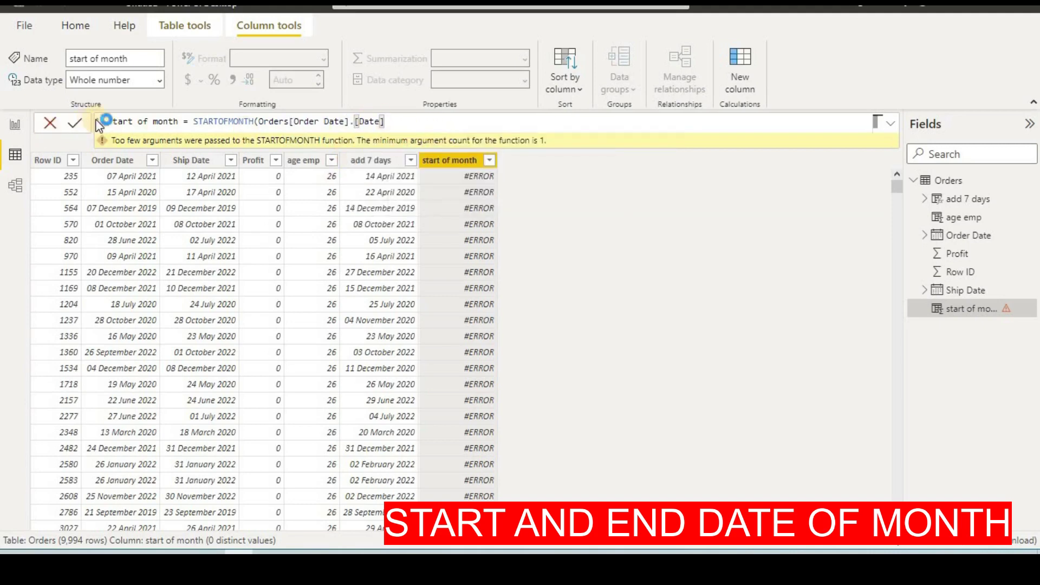
left_click(610, 233)
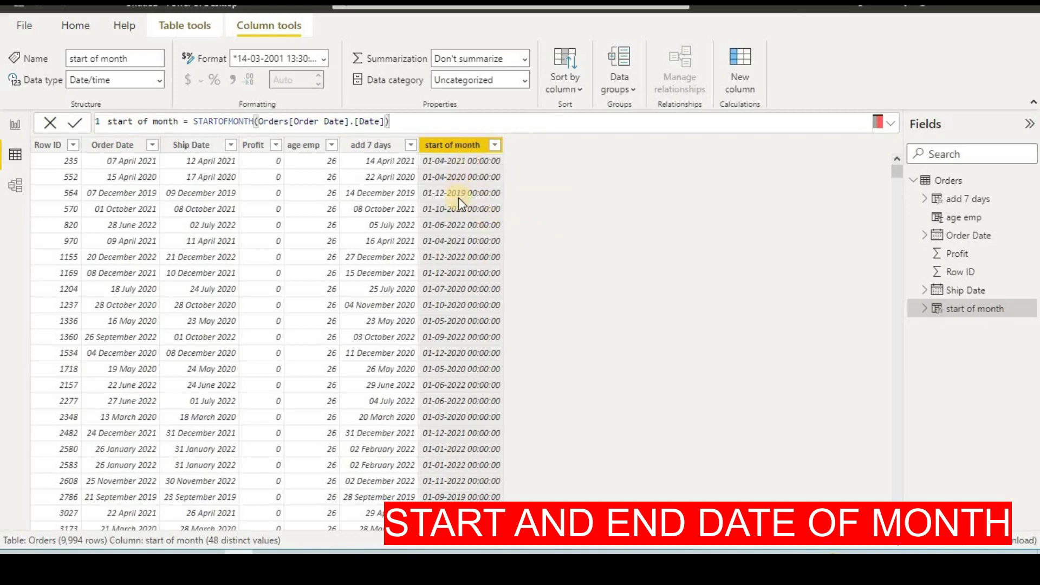
left_click(158, 79)
left_click(118, 192)
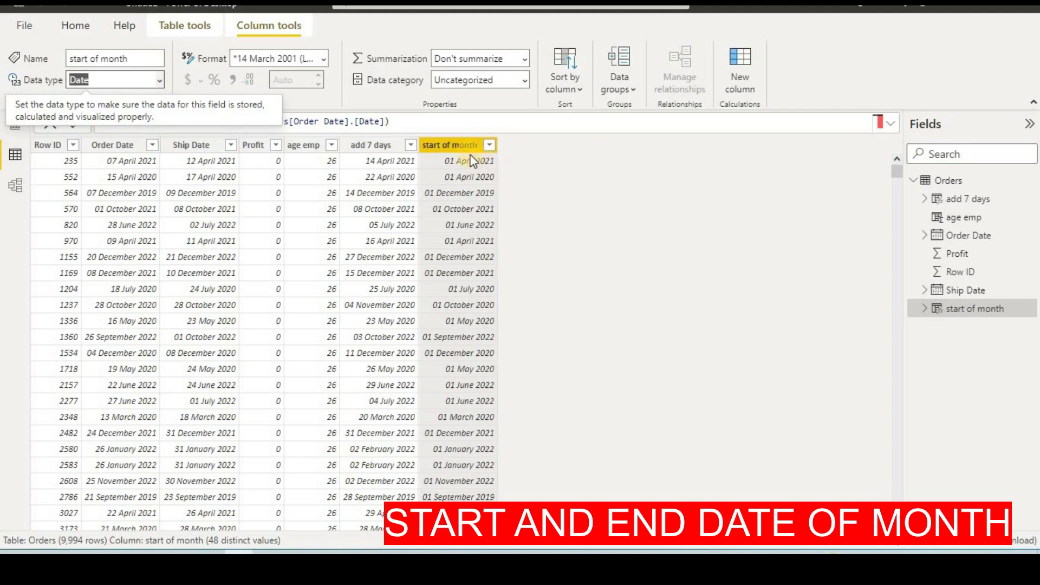
Add a calculated column named "end of month" to the Orders table and begin its formula with the ENDOFMONTH function.
left_click(738, 63)
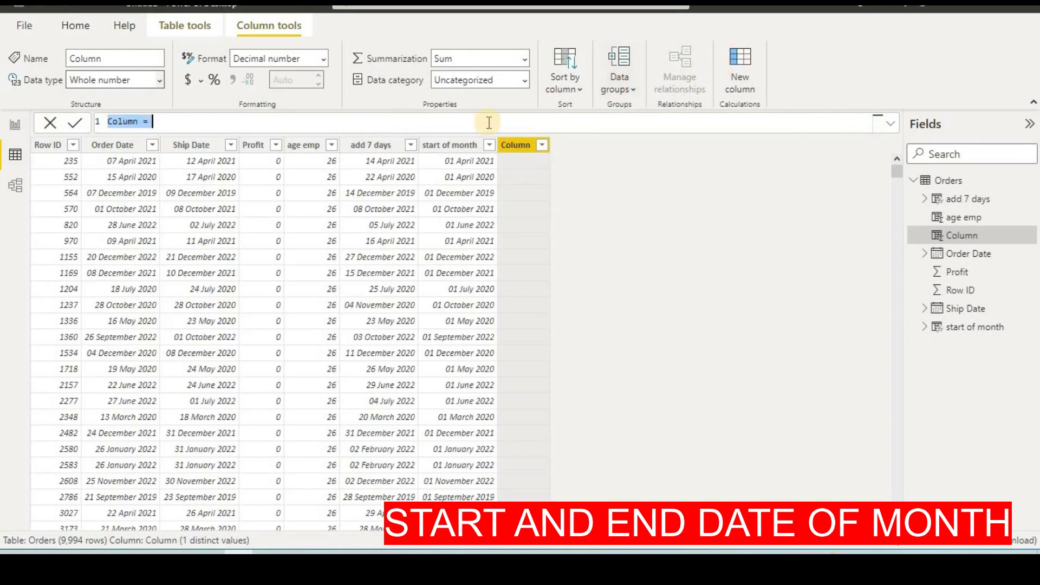
type("en")
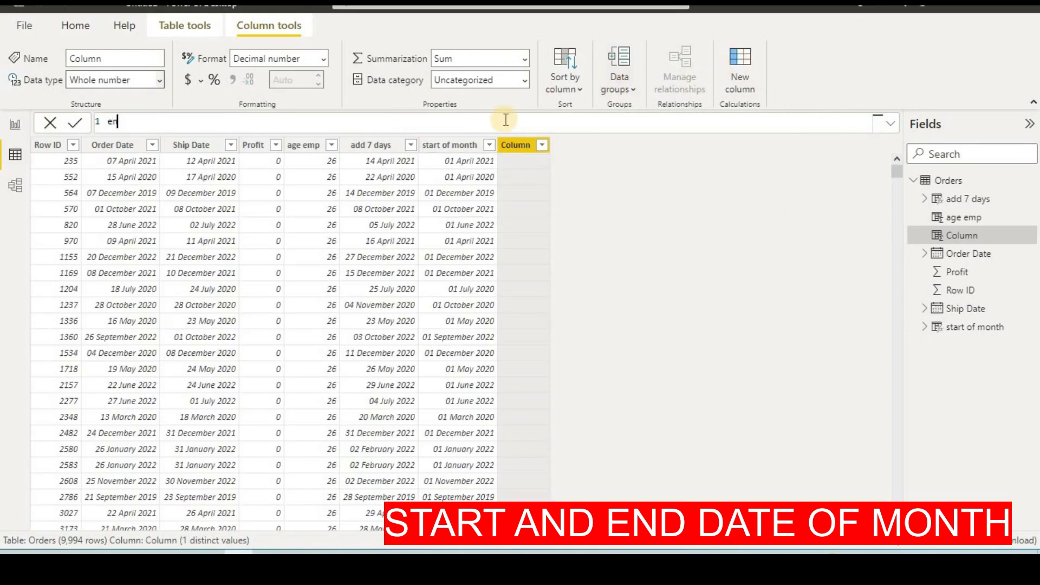
type("d of month")
type("=e")
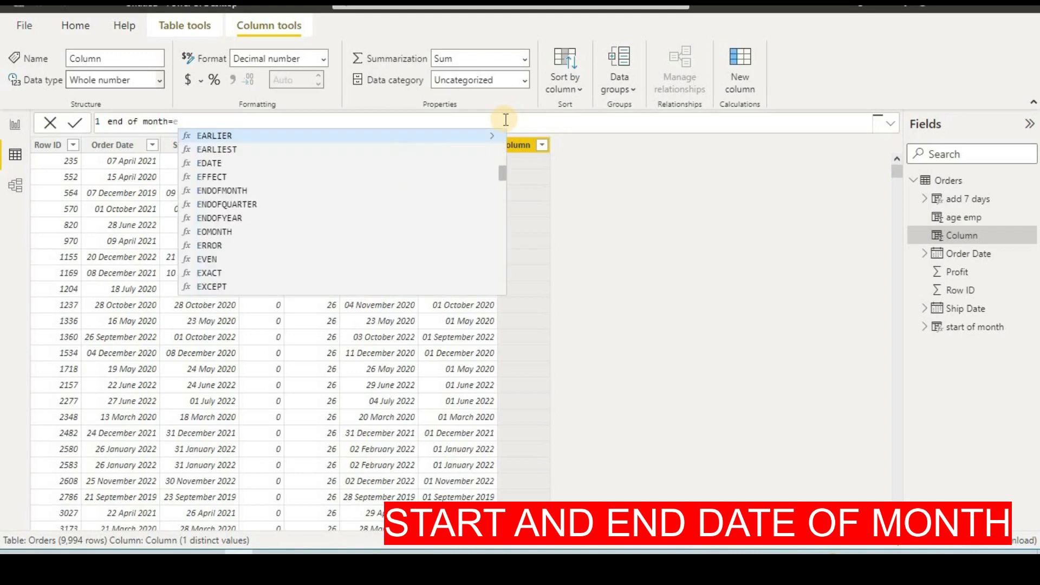
key("BackSpace")
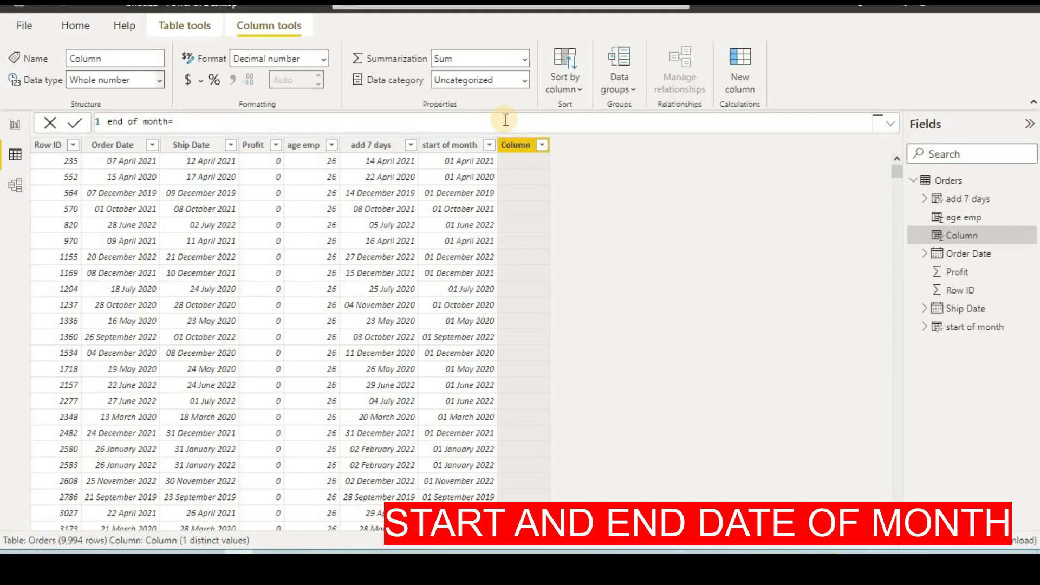
type("end")
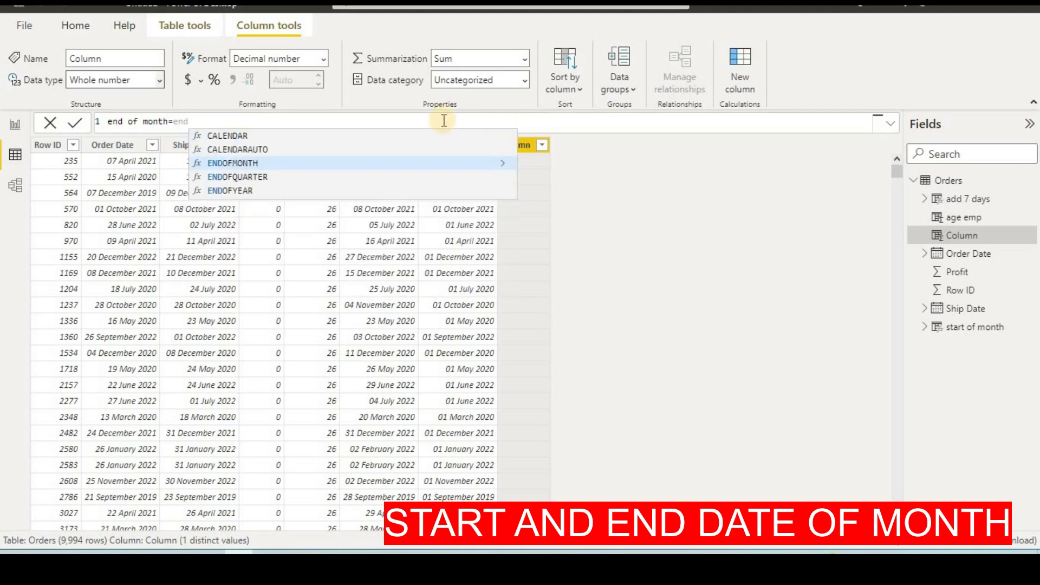
left_click(376, 165)
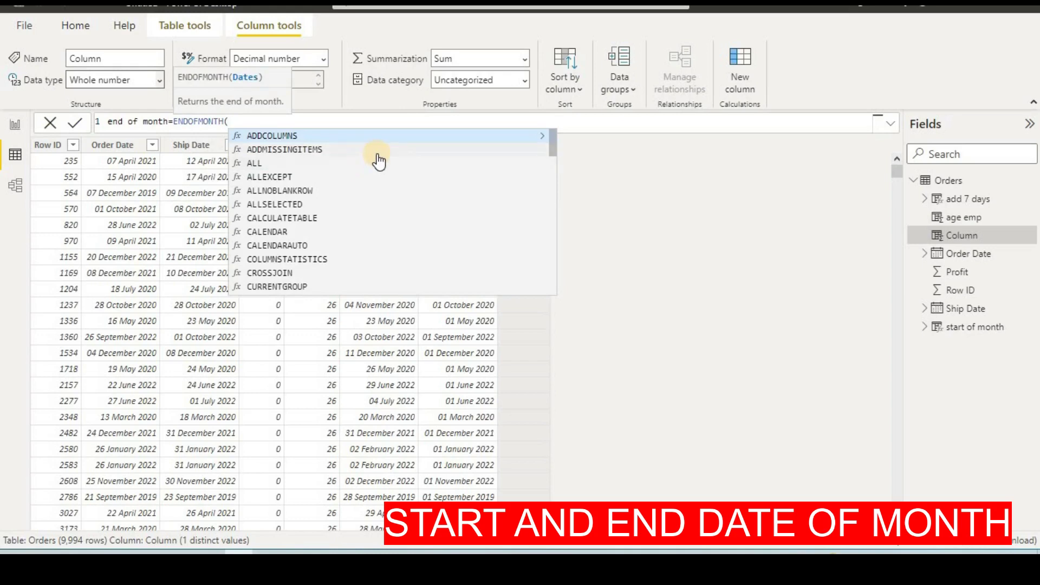
Use Orders[Order Date].[Date] as the ENDOFMONTH argument, commit the formula, and change the end of month column's data type to Date.
type("order")
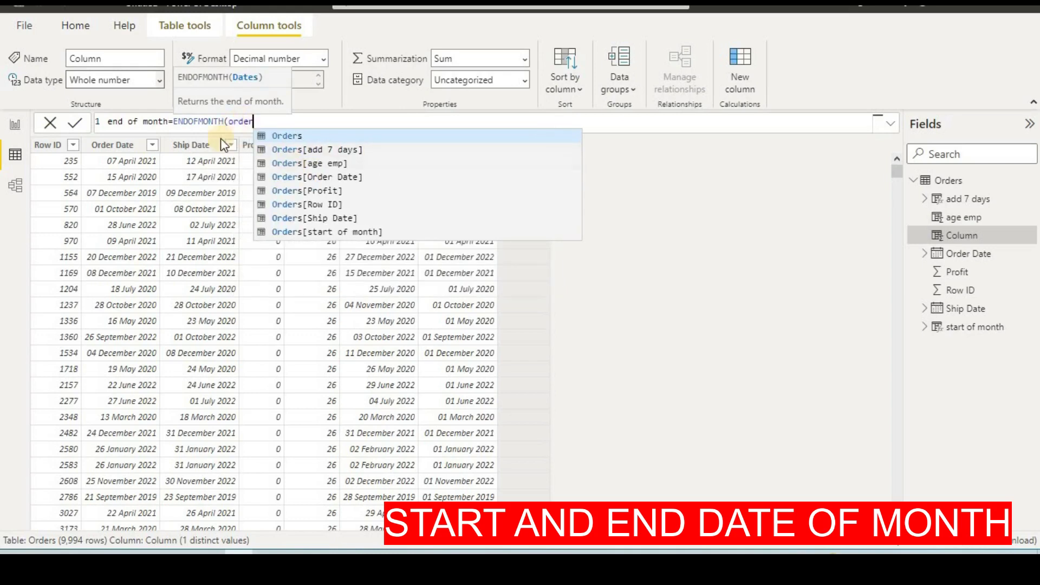
left_click(296, 179)
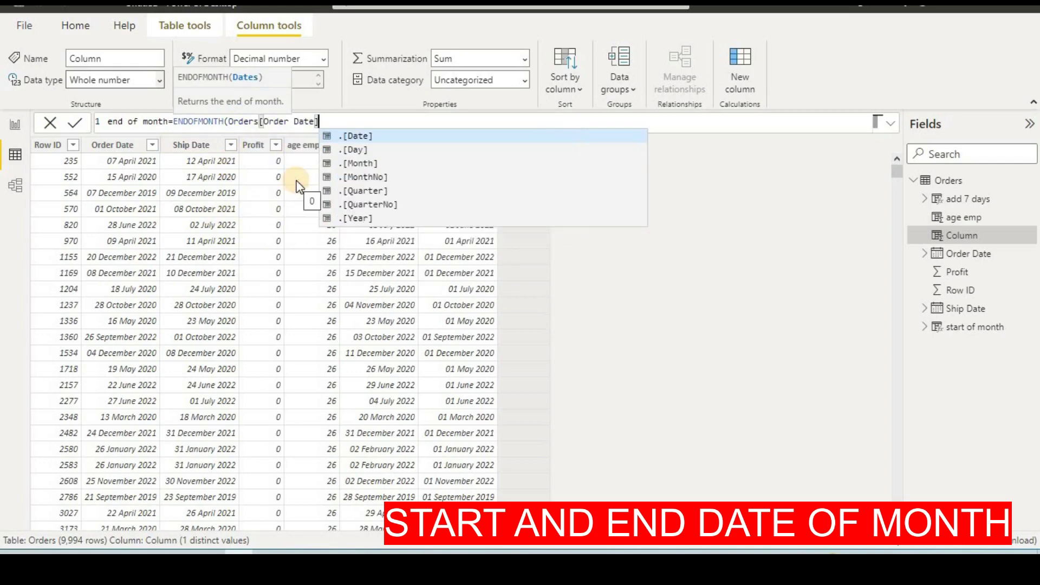
left_click(371, 137)
left_click(75, 124)
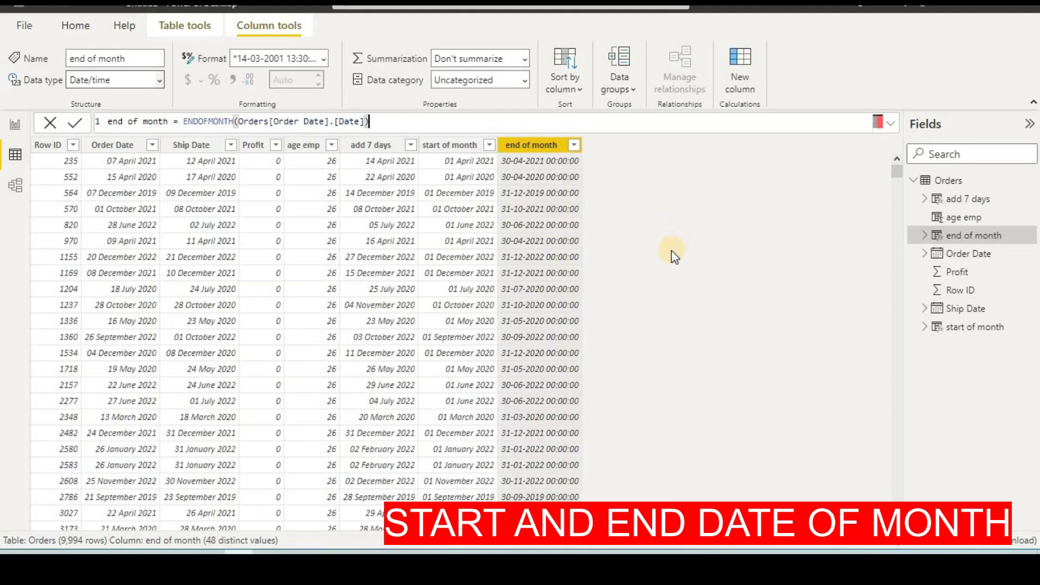
left_click(161, 80)
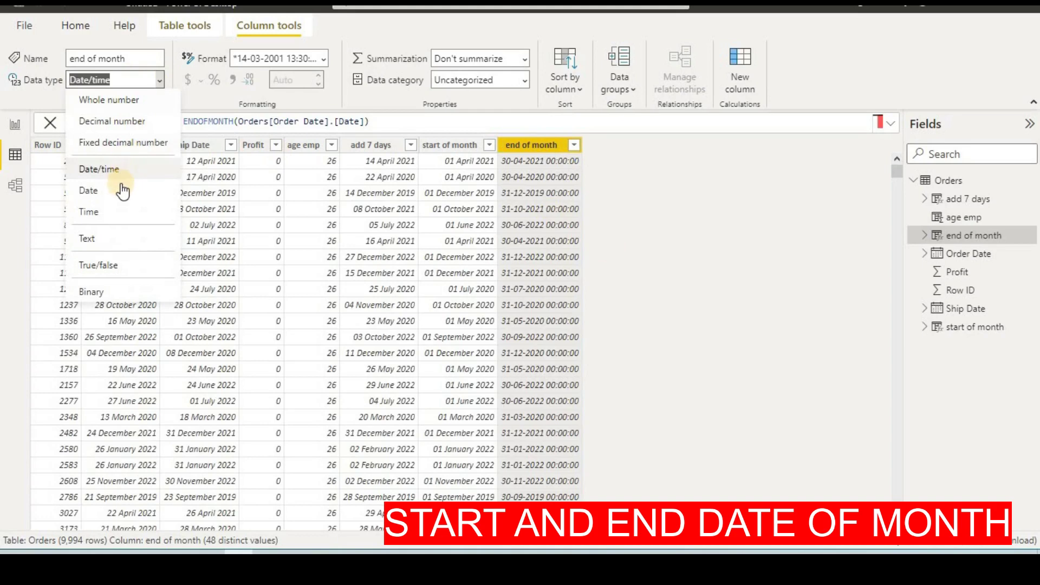
left_click(677, 152)
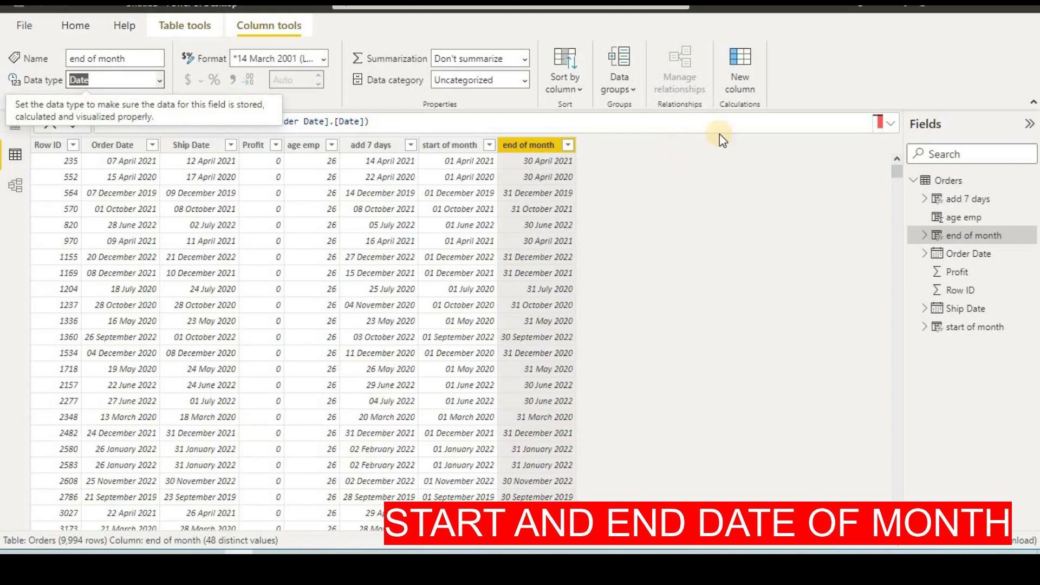
Add a calculated column named "end of next month" to the Orders table and begin its formula with the EOMONTH function.
left_click(735, 60)
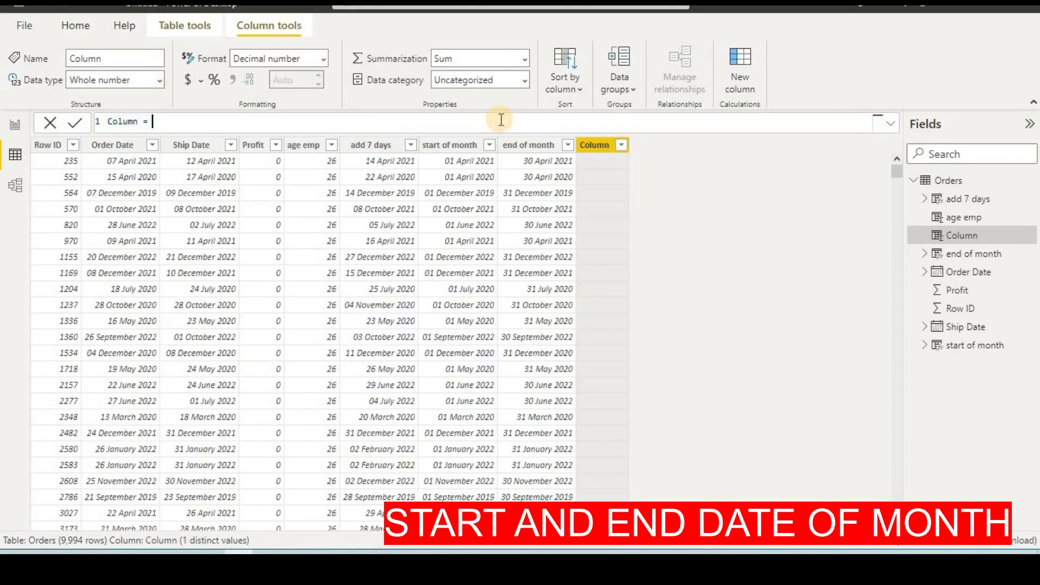
key("BackSpace")
key("BackSpace")
key("BackSpace")
key("BackSpace")
key("BackSpace")
key("BackSpace")
key("BackSpace")
key("BackSpace")
key("BackSpace")
type("end of next month")
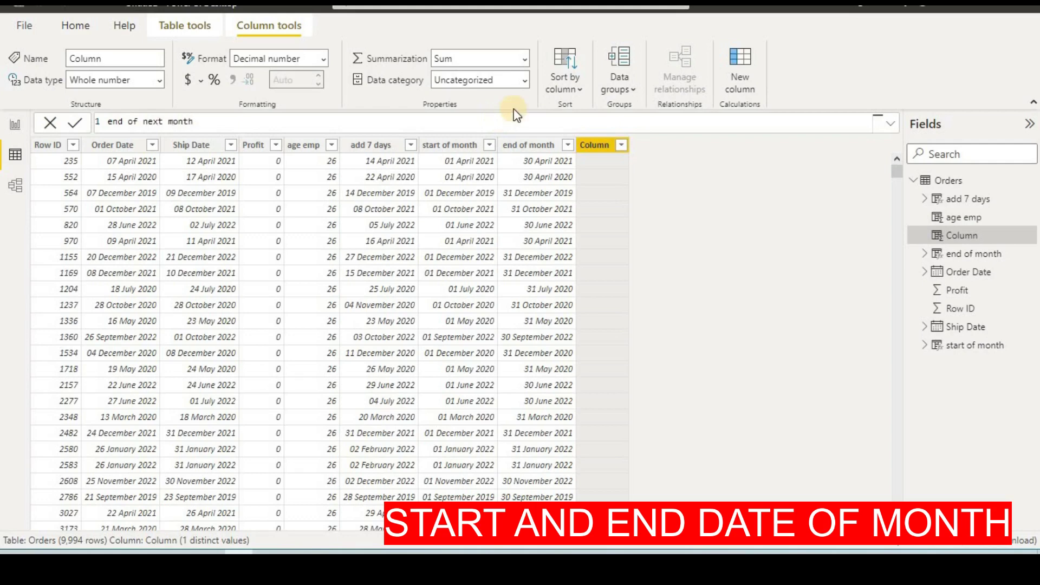
type("=eo")
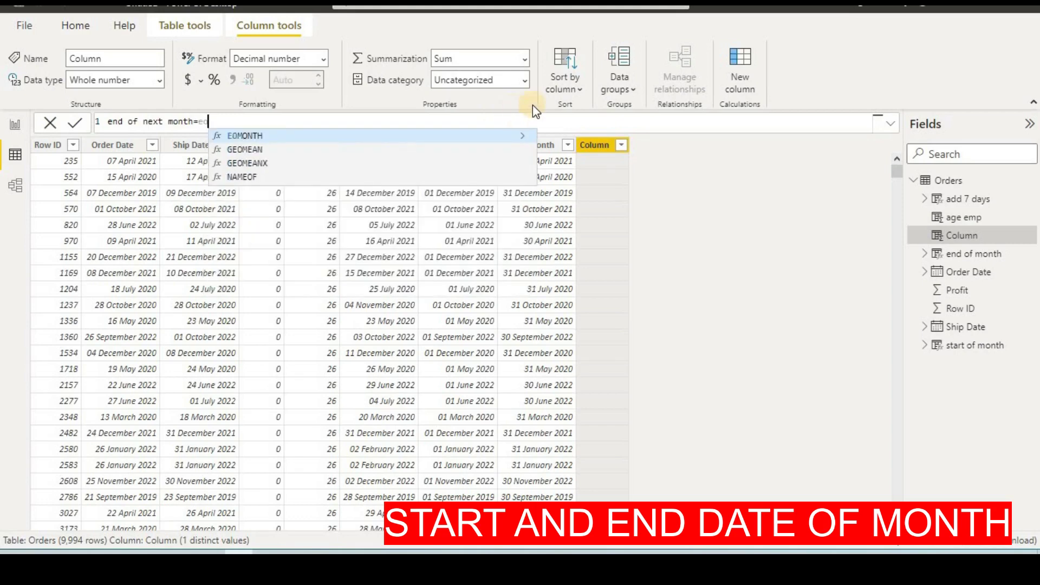
left_click(455, 136)
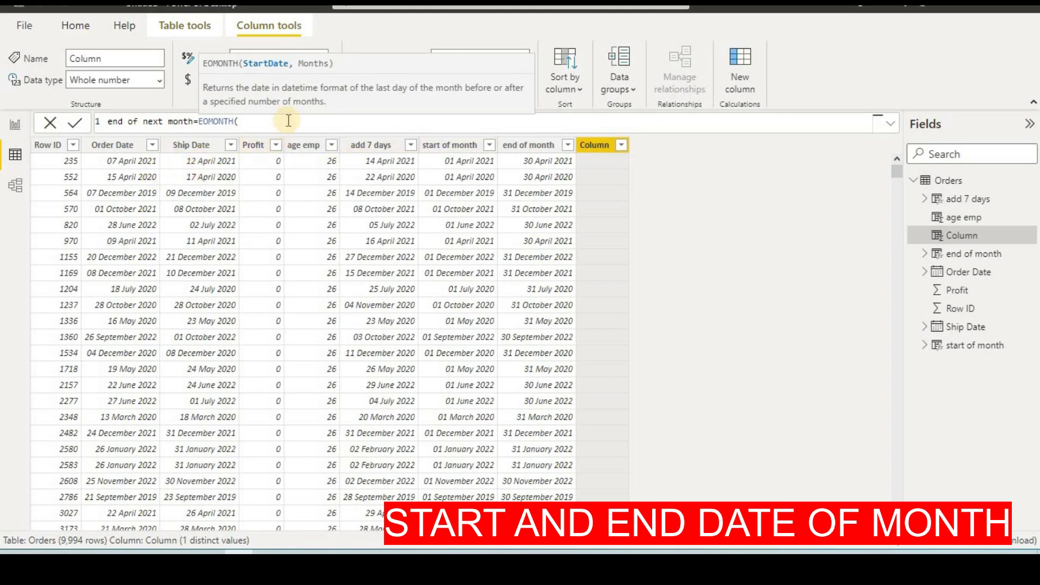
Set the EOMONTH start date to Orders[Order Date].[Date] and the months argument to 1, and commit the formula.
type("order")
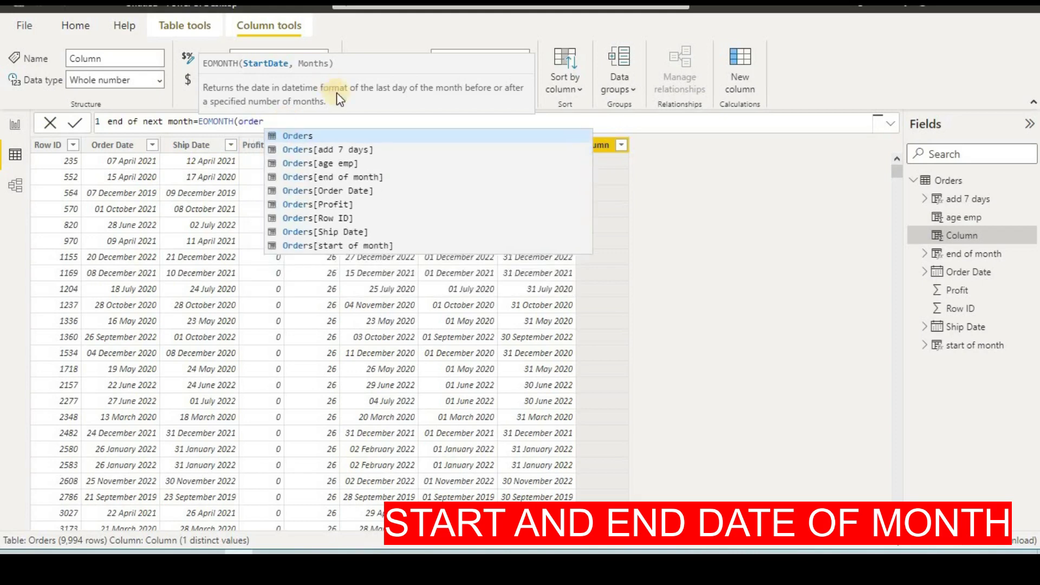
left_click(347, 190)
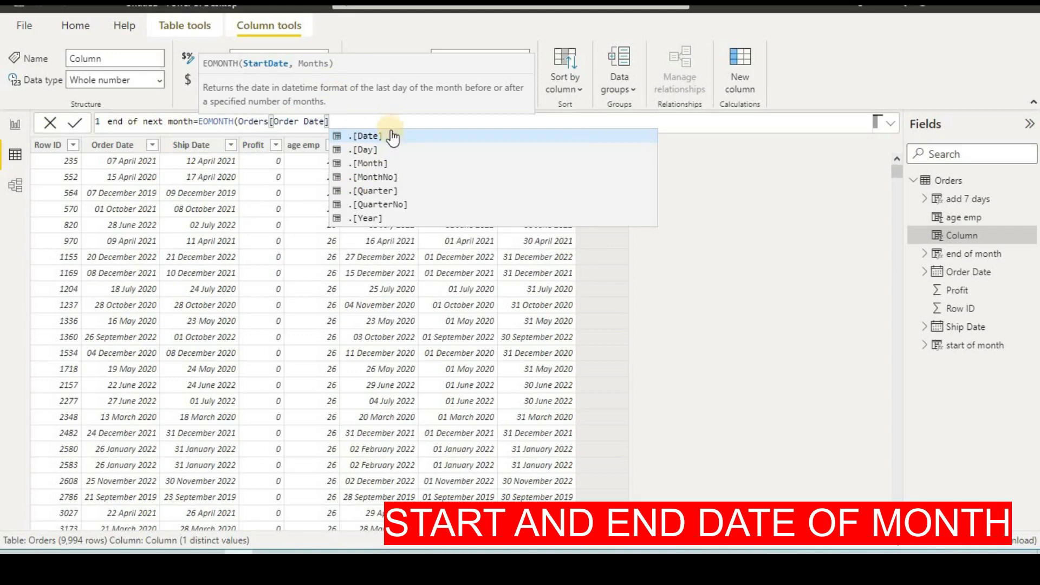
left_click(389, 136)
type(",")
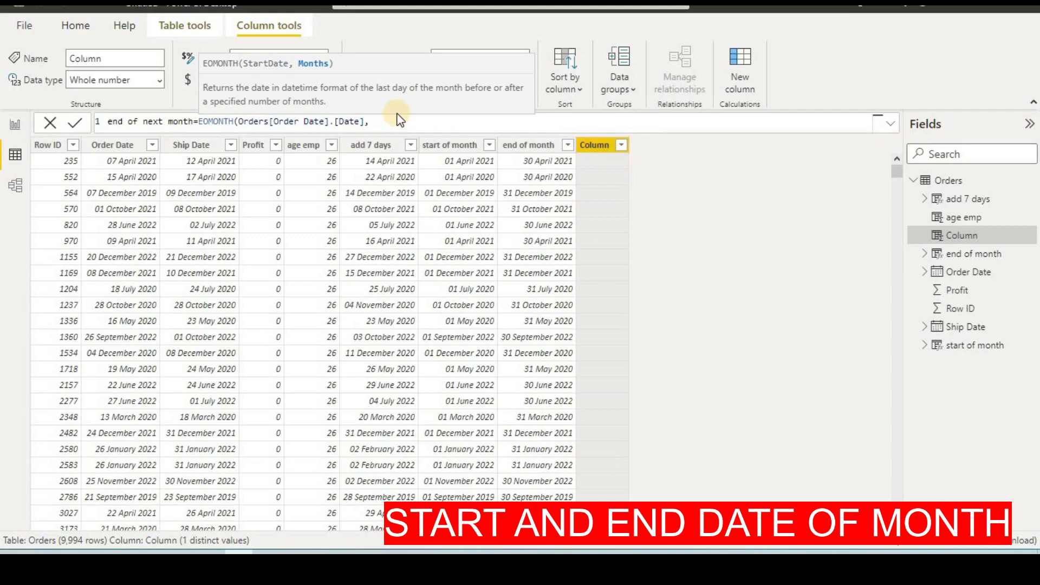
type("1)")
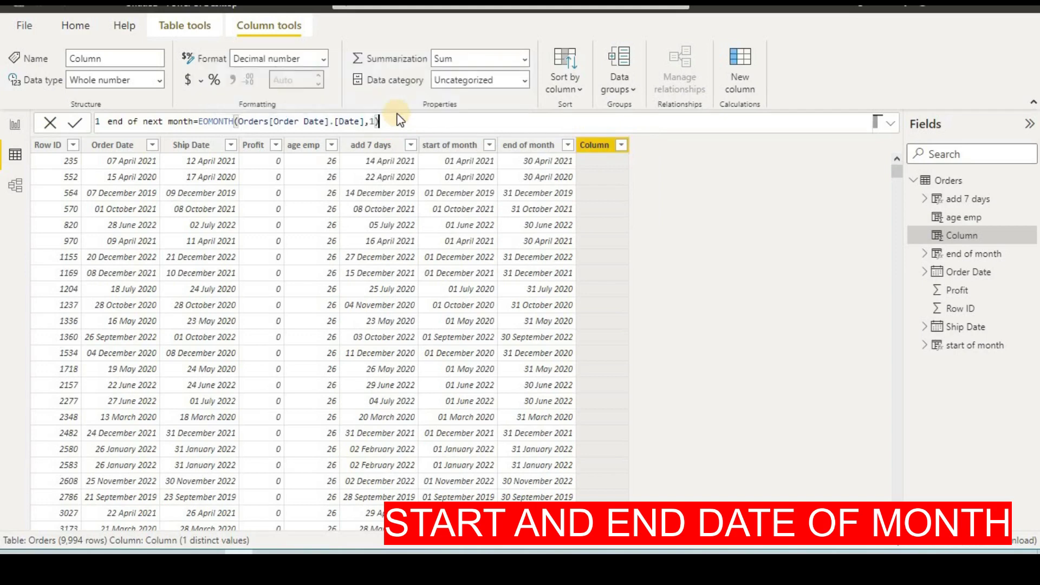
left_click(76, 124)
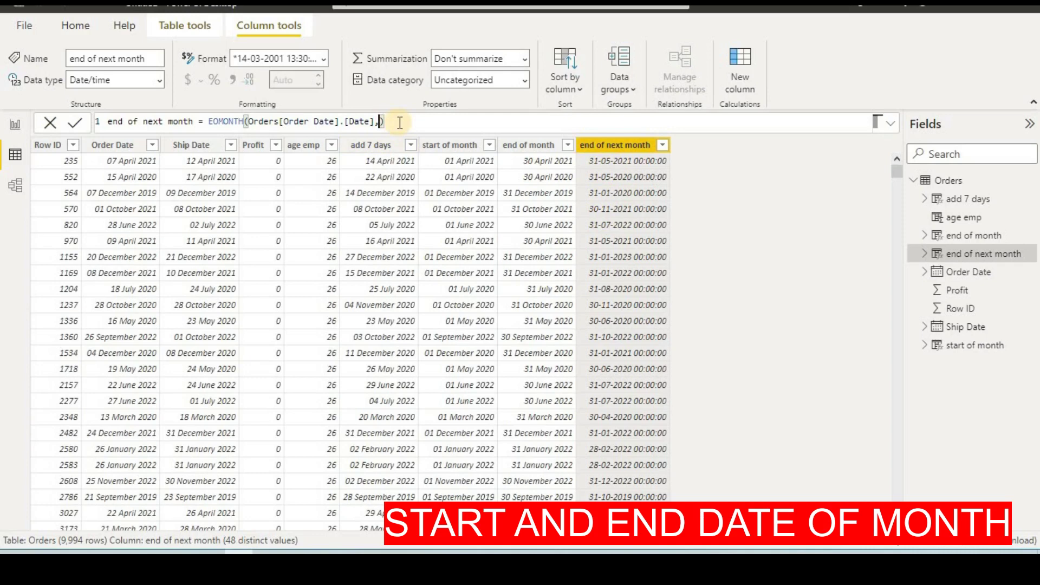
Try -1 and 0 in turn as the months argument of the end of next month column's EOMONTH formula, committing each.
type("-1")
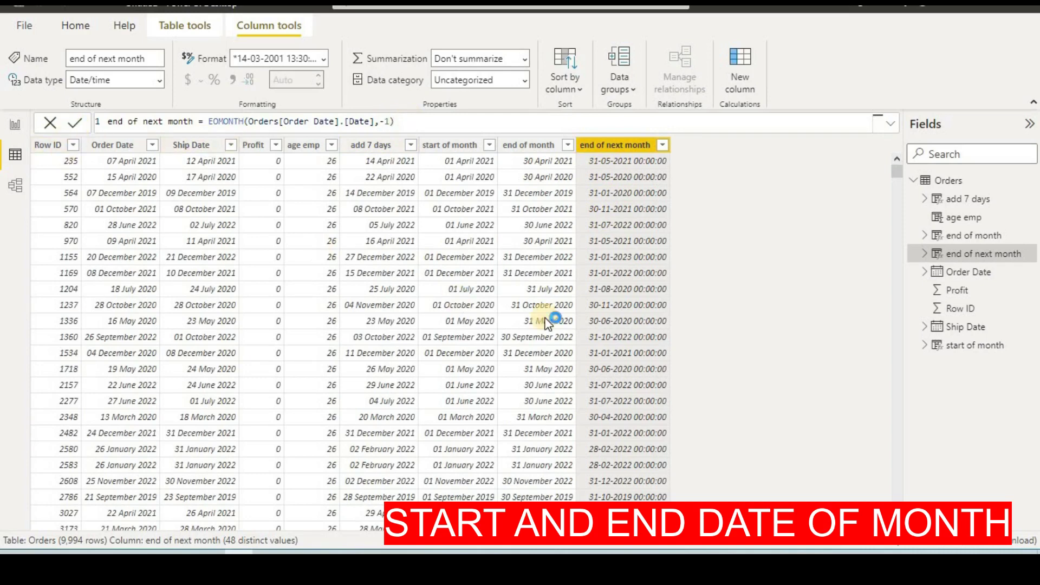
key("Return")
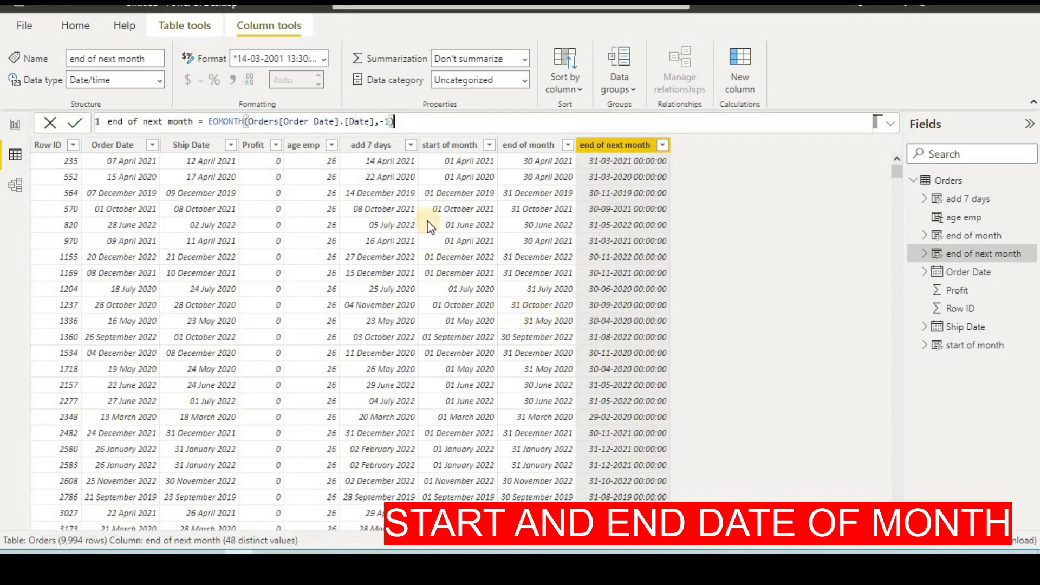
left_click(384, 121)
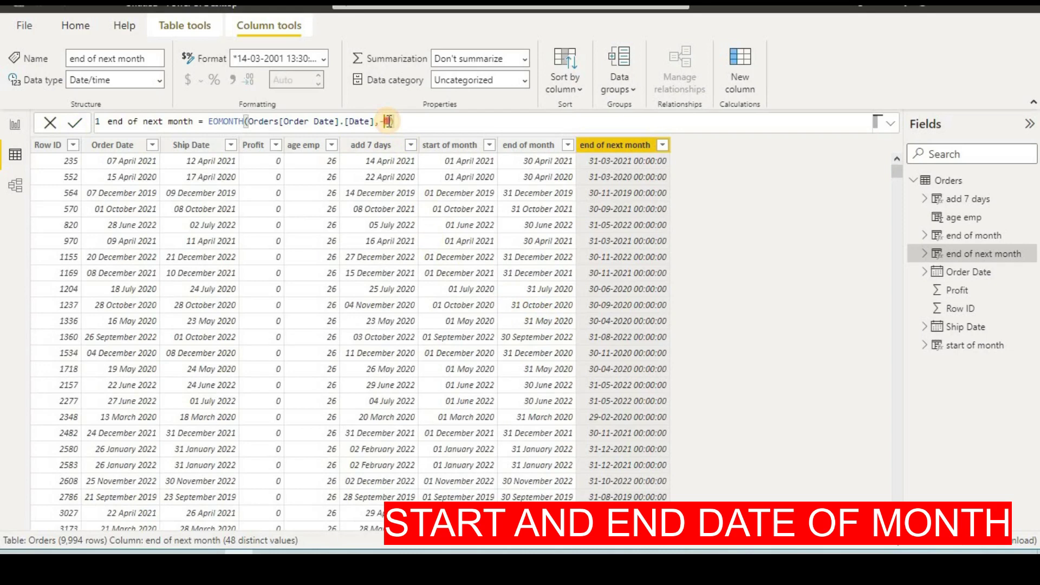
key("Delete")
key("Delete")
type("0")
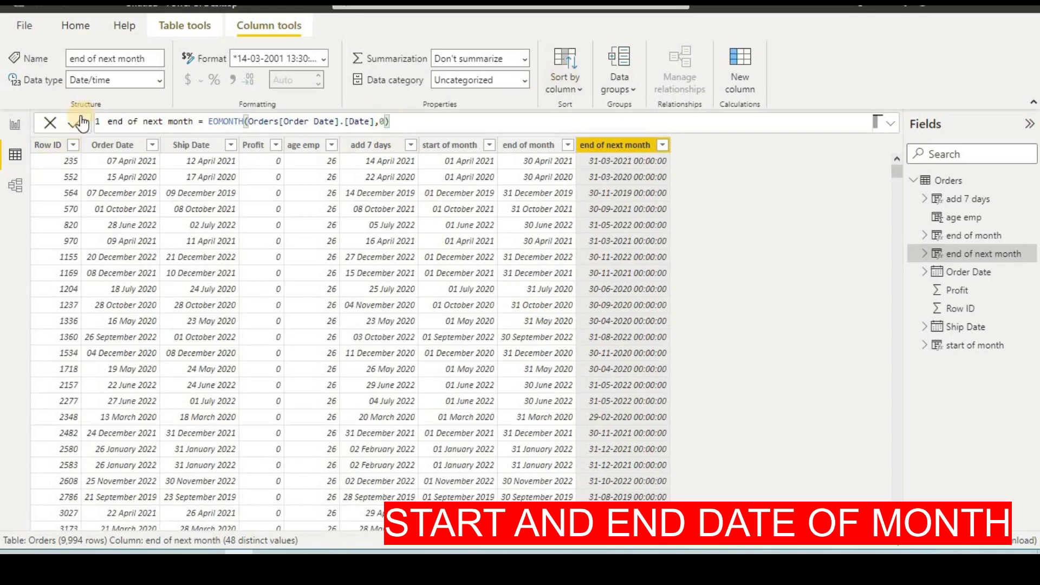
key("Return")
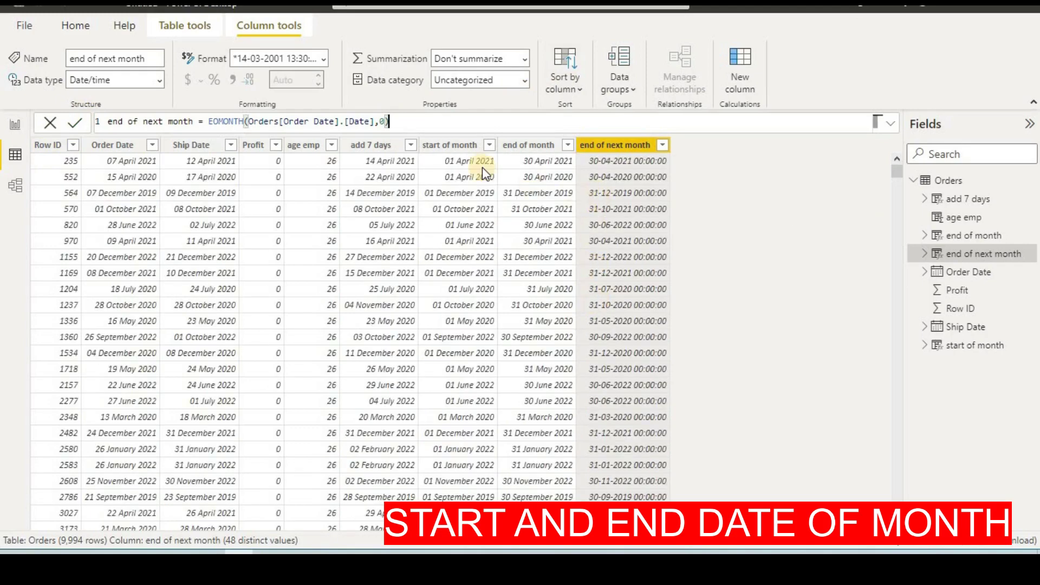
Set the months argument of the end of next month column's EOMONTH formula back to 1 and commit it.
double_click(383, 121)
type("1")
left_click(75, 124)
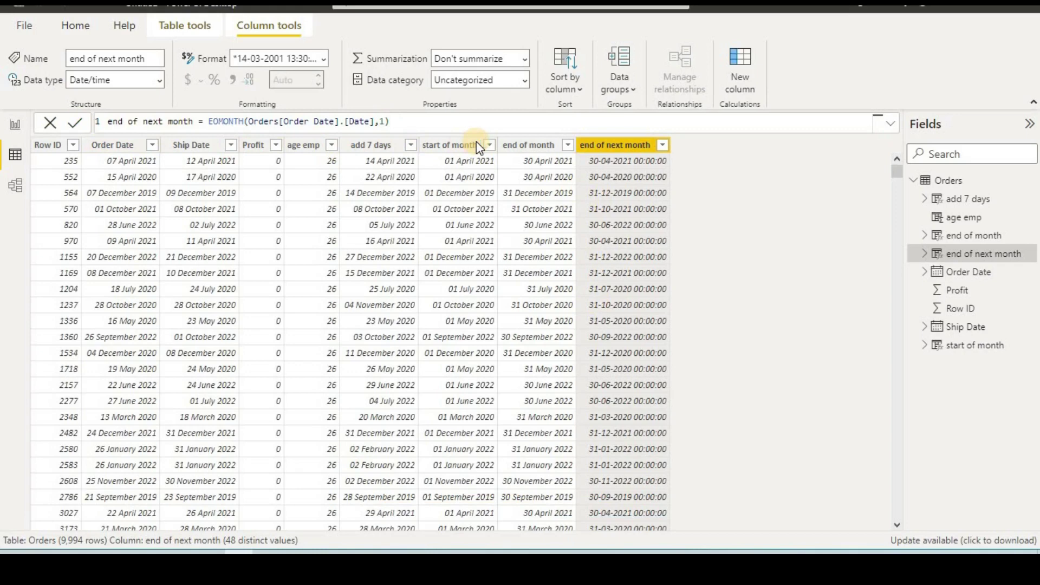